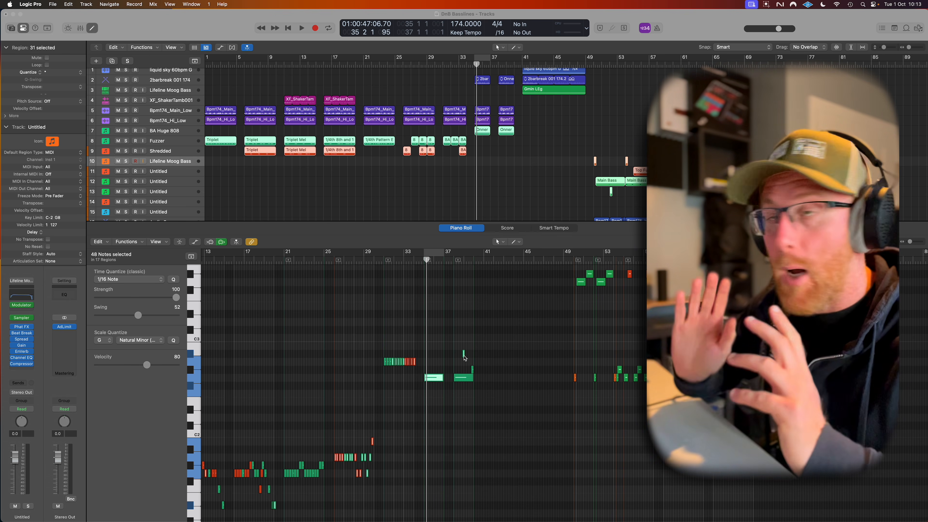
# Select the Gmin LEg region and the Lifeline Moog Bass track, and play the bassline from bar 41.
pyautogui.click(549, 127)
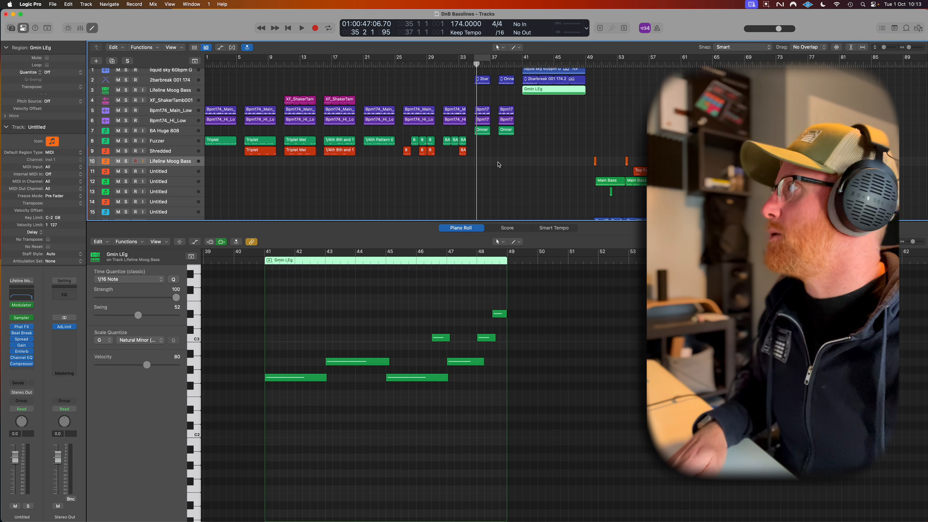
pyautogui.click(162, 92)
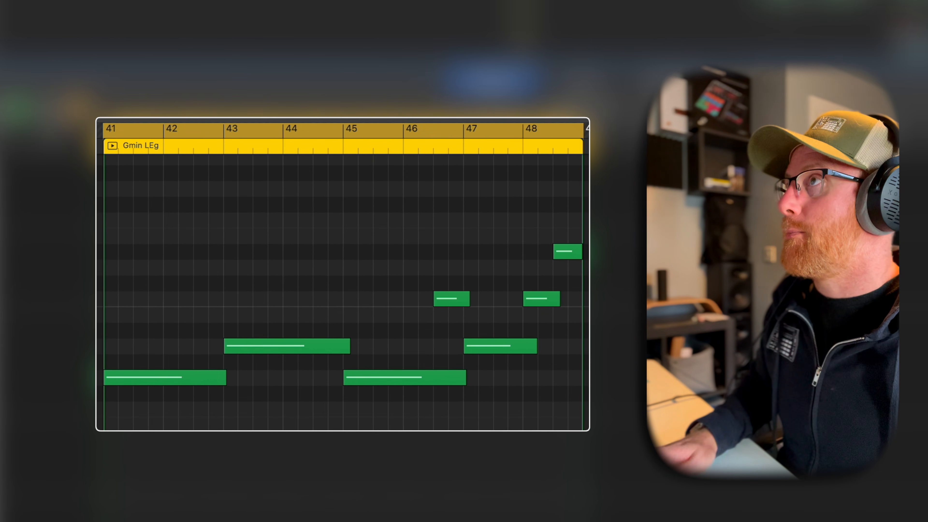
pyautogui.press('space')
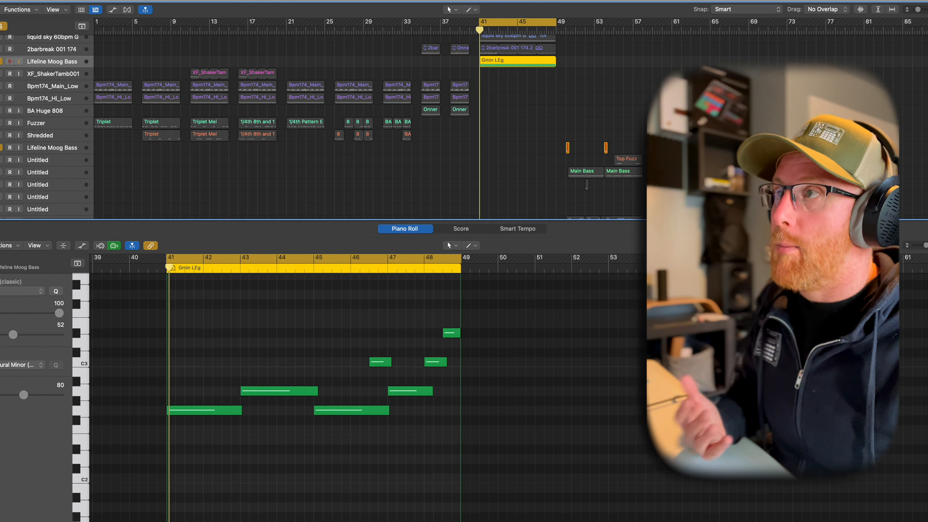
# Check the Lifeline Moog Bass track's Sampler glide settings, and loop bars 45 to 49 for playback.
pyautogui.click(22, 318)
pyautogui.click(605, 125)
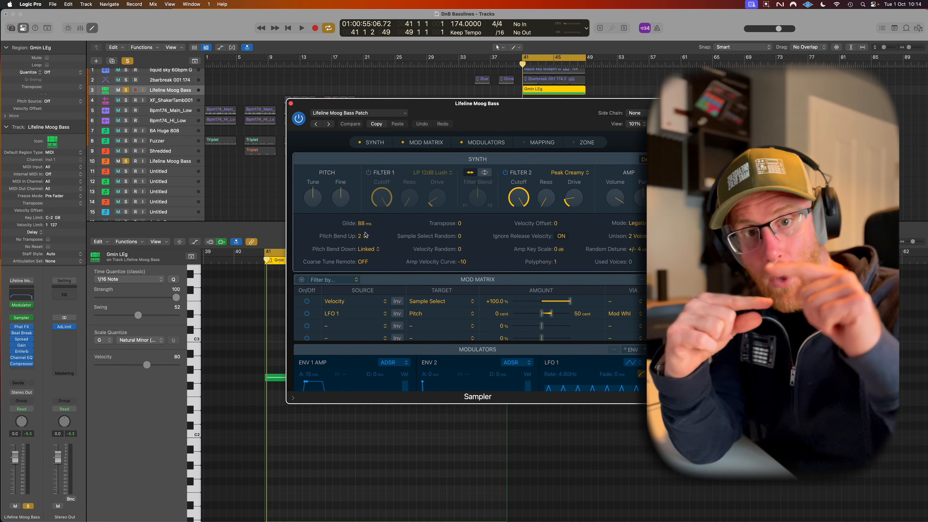
pyautogui.press('super+w')
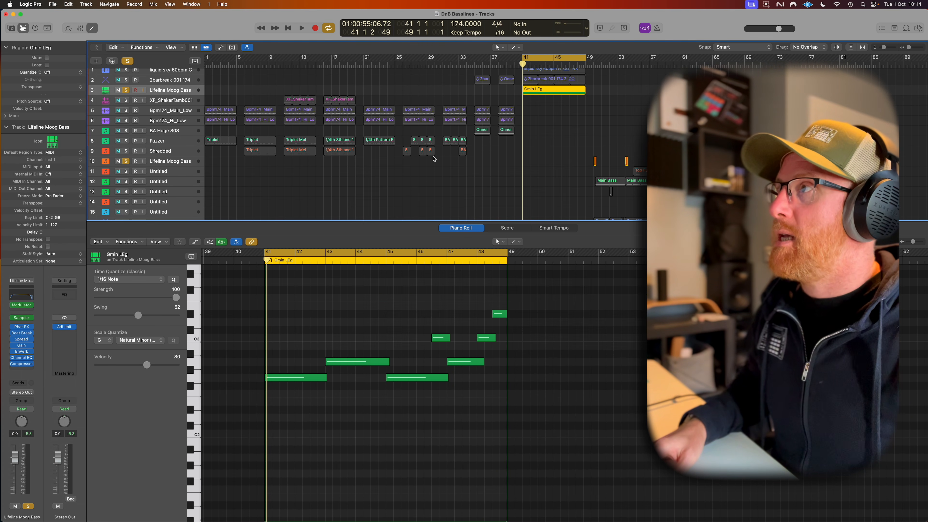
pyautogui.moveTo(265, 253); pyautogui.dragTo(385, 256)
pyautogui.press('space')
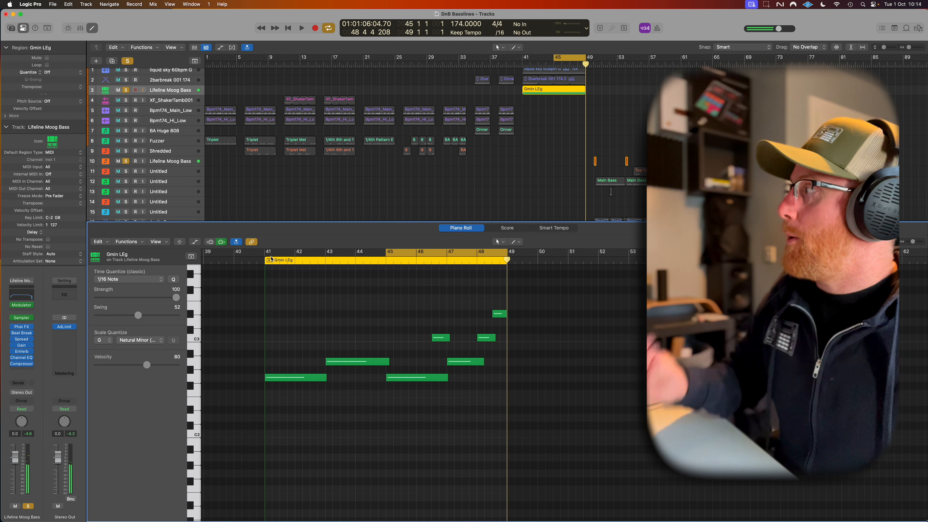
# Set the Mode of the Lifeline Moog Bass Sampler patch to Mono and close the instrument.
pyautogui.click(22, 317)
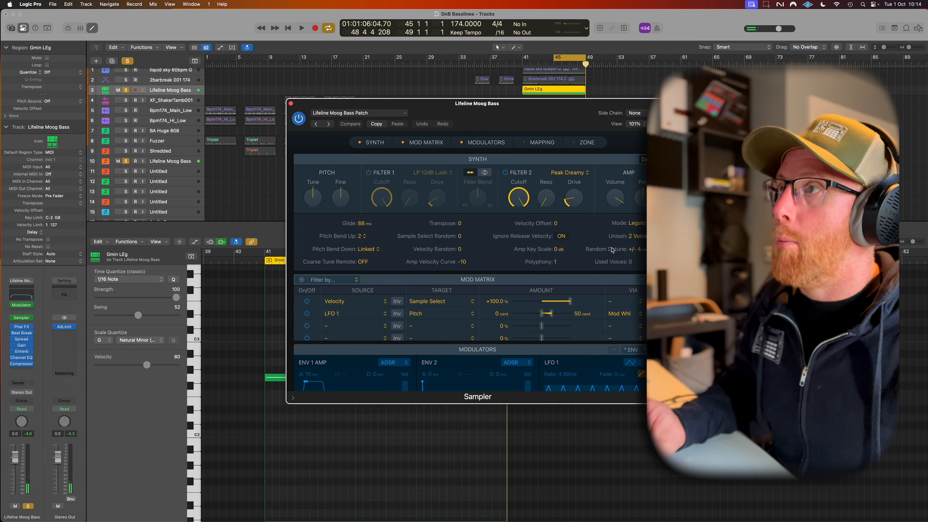
pyautogui.click(639, 224)
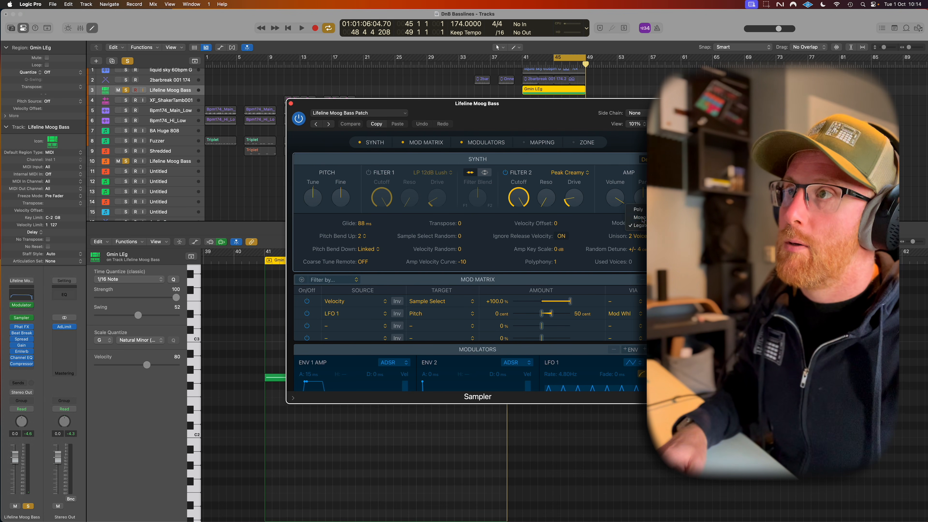
pyautogui.click(639, 217)
pyautogui.click(288, 98)
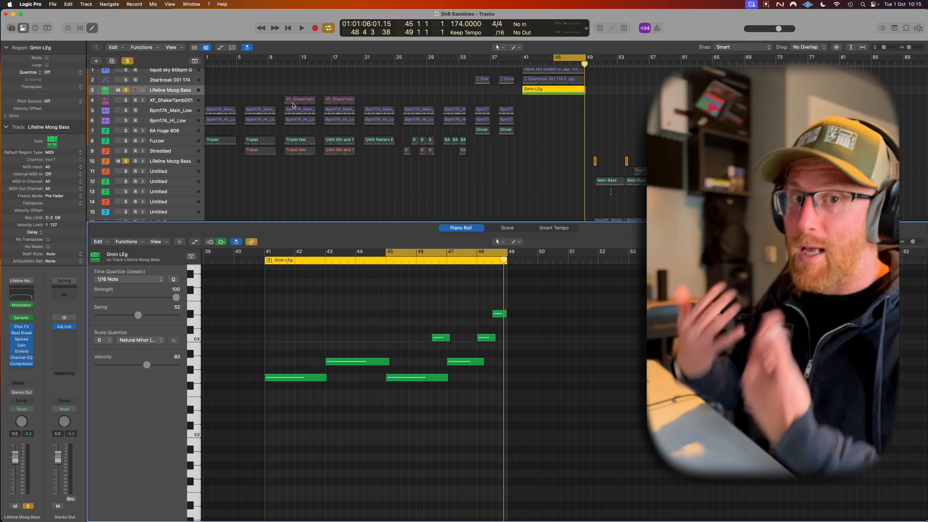
# Cycle bars 35 to 37 around the Onner region on the BA Huge 808 track and listen to its sustained note.
pyautogui.press('p')
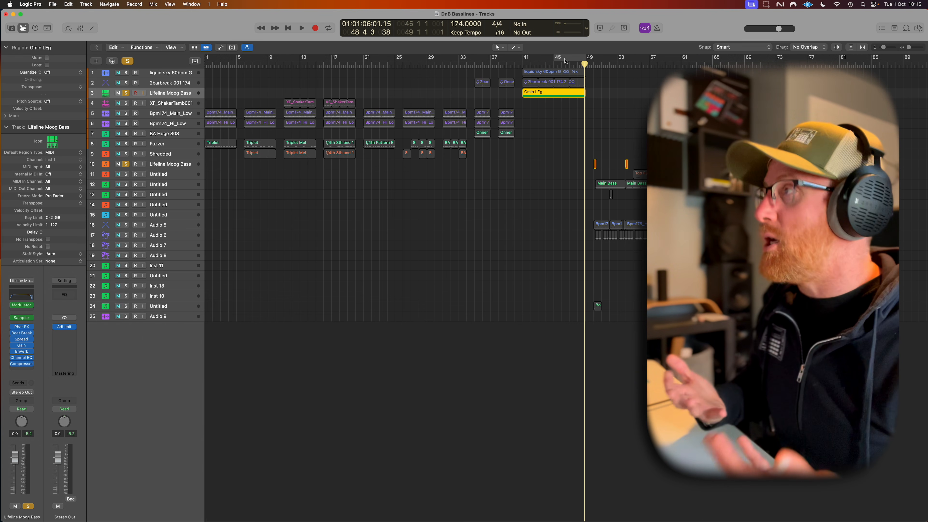
pyautogui.click(483, 133)
pyautogui.press('u')
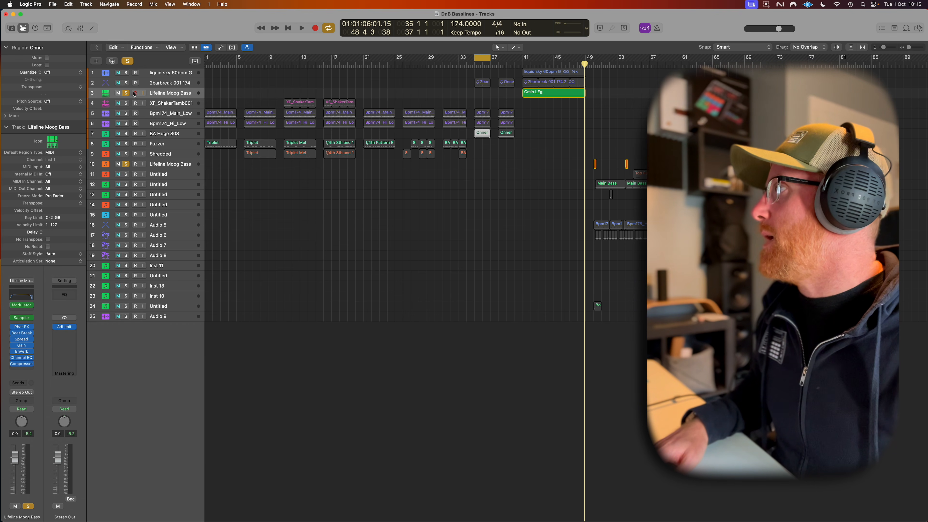
pyautogui.press('p')
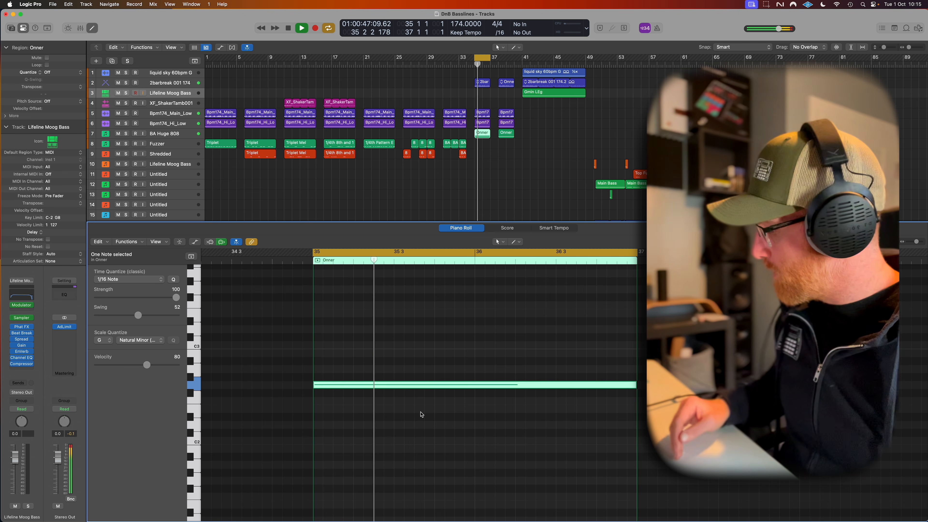
pyautogui.press('space')
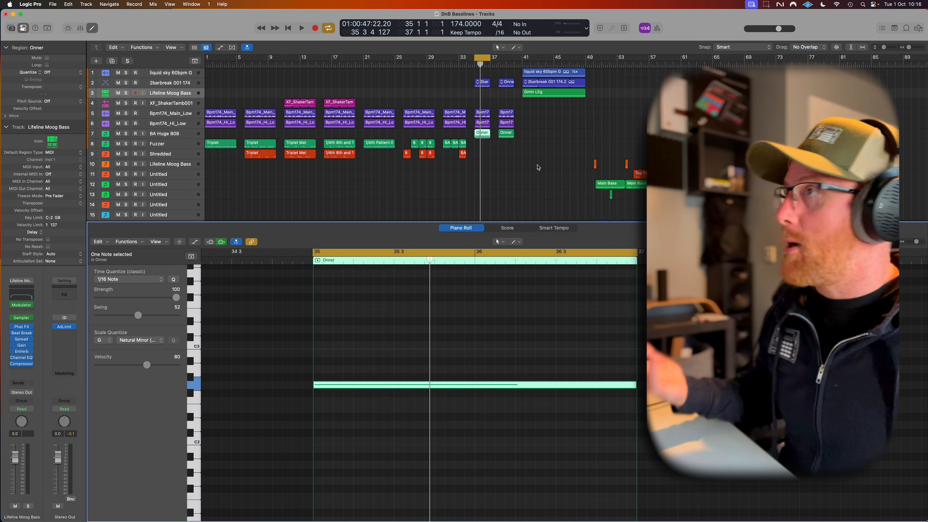
# Cycle bars 38 to 40 around the Onner & Slide region, examine its long and slide notes, and play it.
pyautogui.click(508, 134)
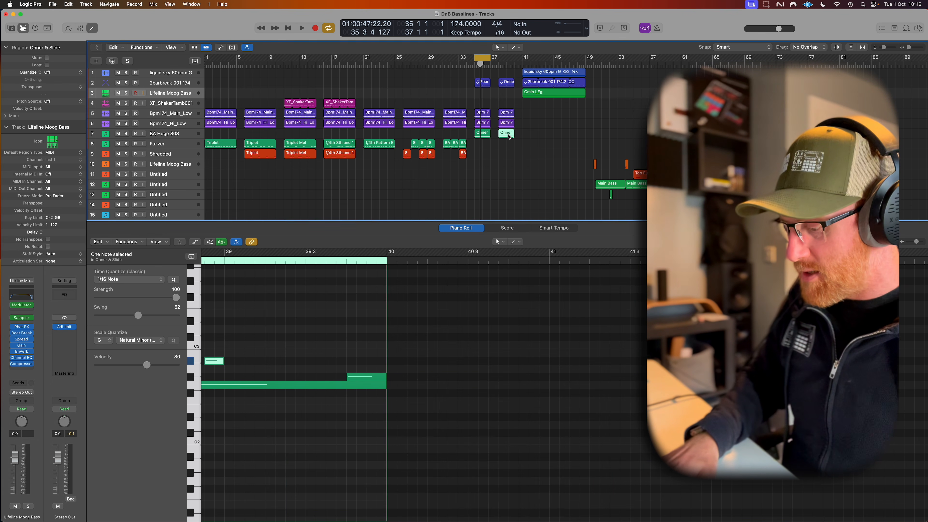
pyautogui.press('u')
pyautogui.hscroll(-6, 456, 292)
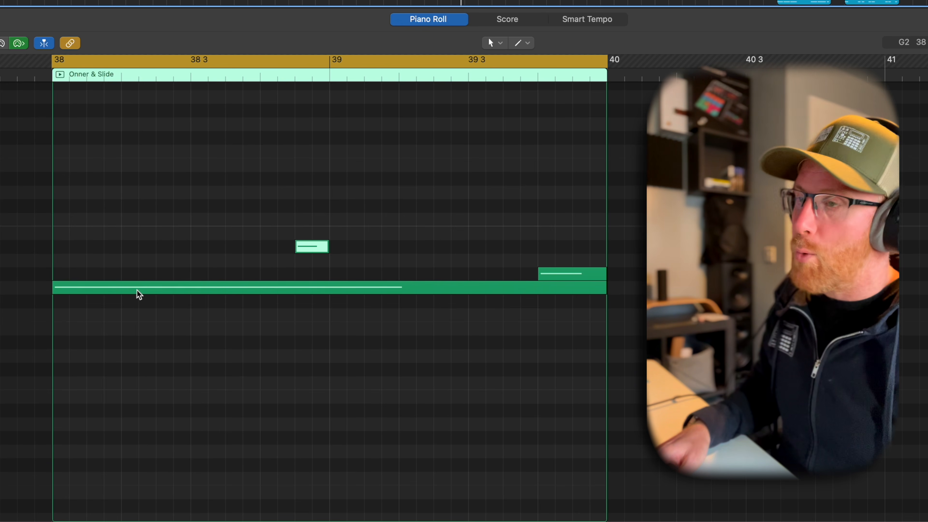
pyautogui.moveTo(139, 293)
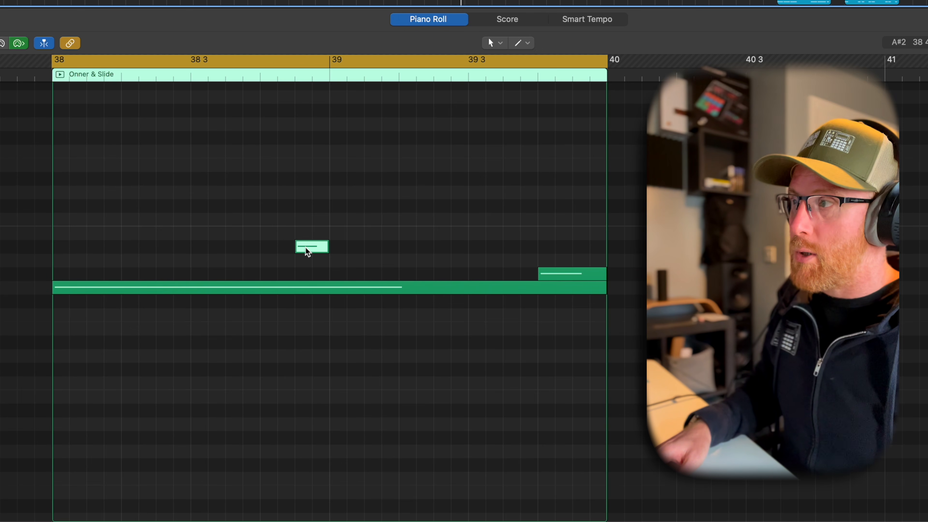
pyautogui.press('space')
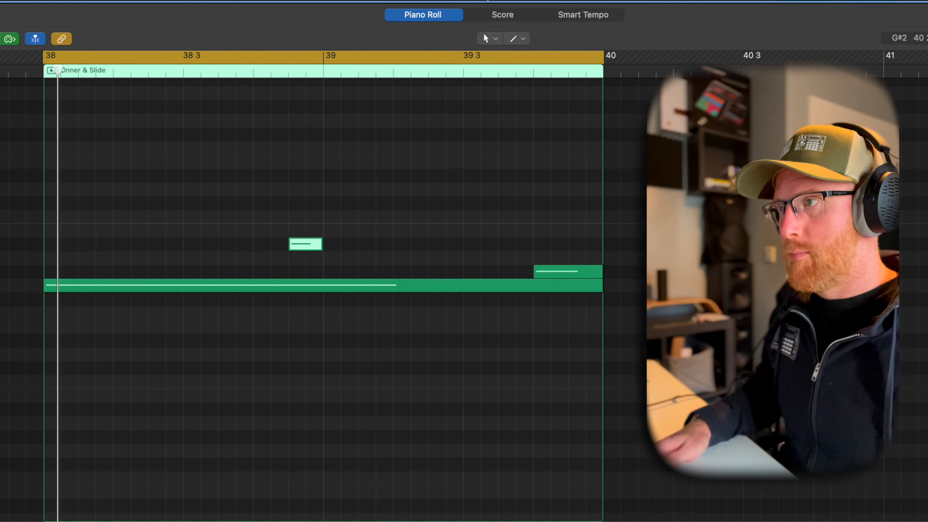
pyautogui.press('space')
# Repeat the Onner & Slide phrase over bars 40 to 42 with its long note two semitones lower, and play bars 38 to 42.
pyautogui.scroll(-3, 699, 248)
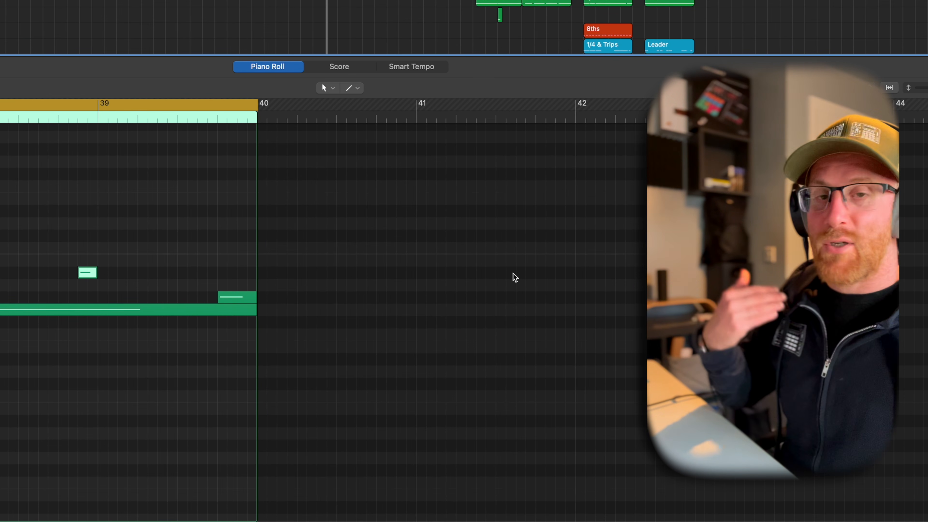
pyautogui.moveTo(237, 335); pyautogui.dragTo(300, 328)
pyautogui.click(291, 294)
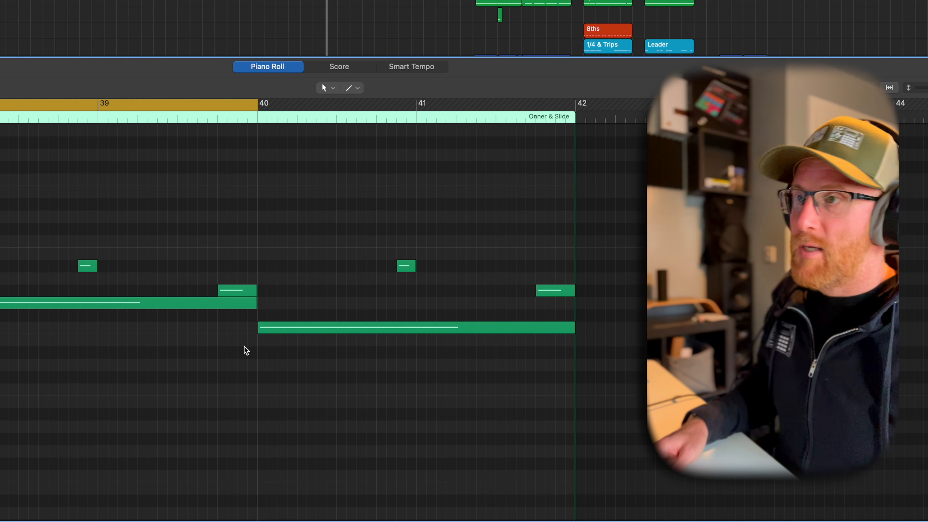
pyautogui.moveTo(256, 104); pyautogui.dragTo(539, 118)
pyautogui.press('space')
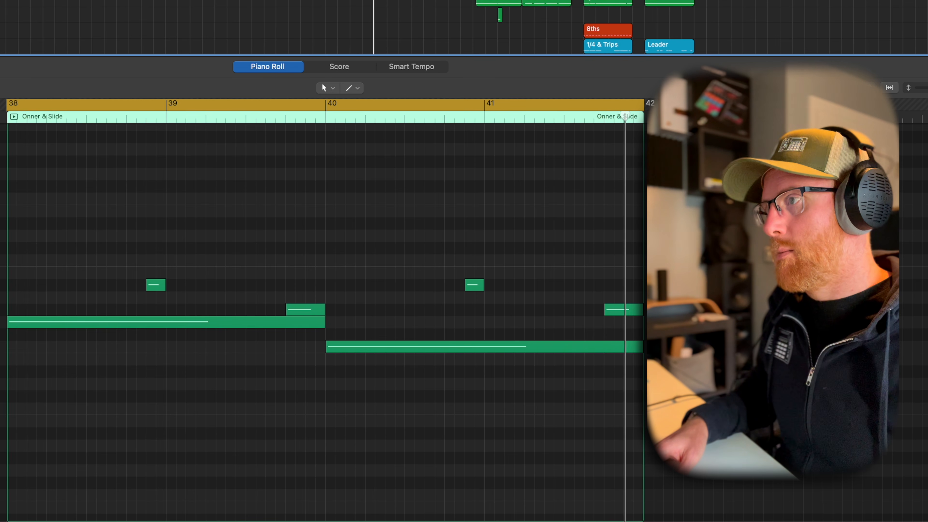
pyautogui.press('space')
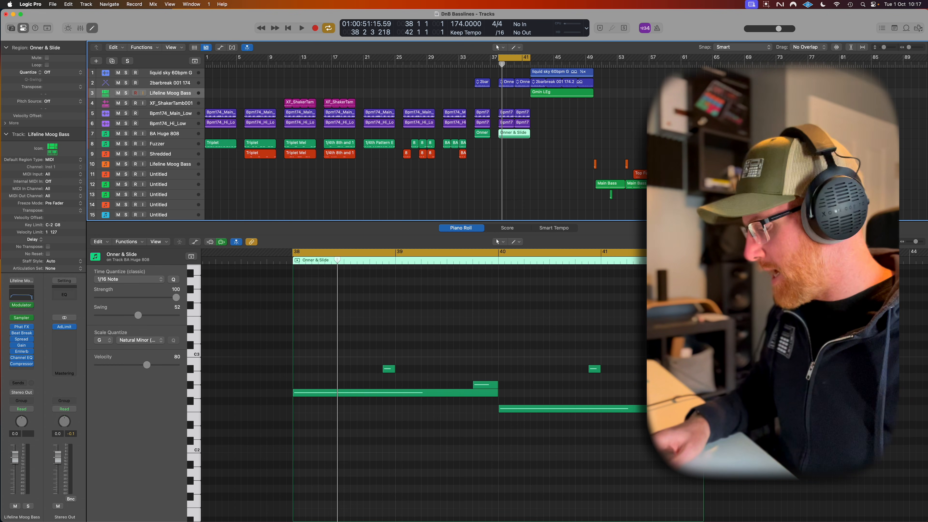
# Show the Fuzzer track's Triplet region in the Piano Roll with the cycle on over bars 1 to 5.
pyautogui.click(517, 59)
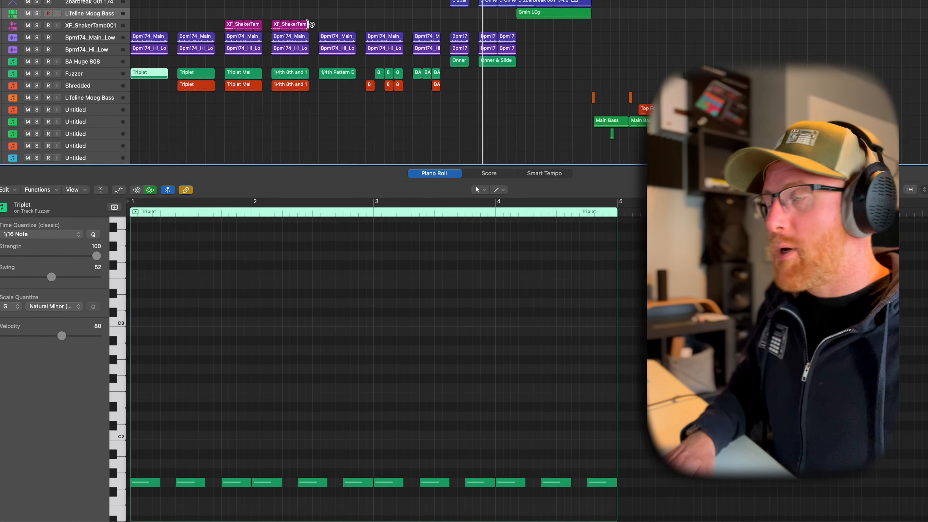
pyautogui.press('c')
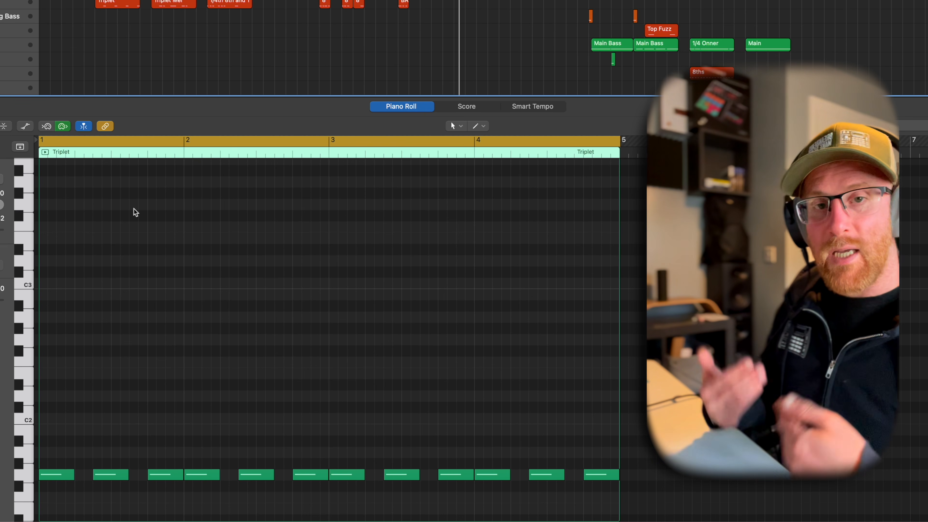
pyautogui.scroll(-3, 135, 367)
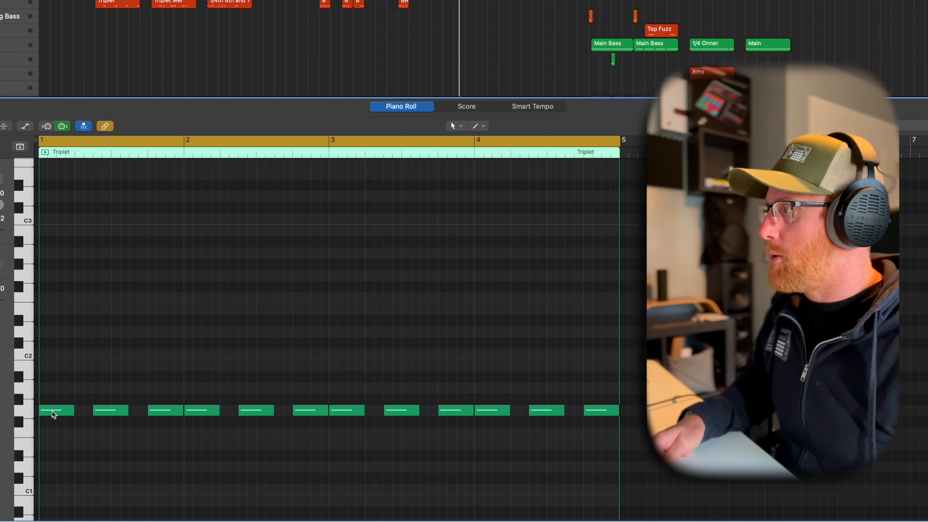
# Place four consecutive copies of the first Triplet note at A1 across bar 1 and clear them again.
pyautogui.moveTo(54, 413); pyautogui.dragTo(91, 389)
pyautogui.moveTo(91, 389); pyautogui.dragTo(126, 388)
pyautogui.moveTo(126, 388); pyautogui.dragTo(162, 388)
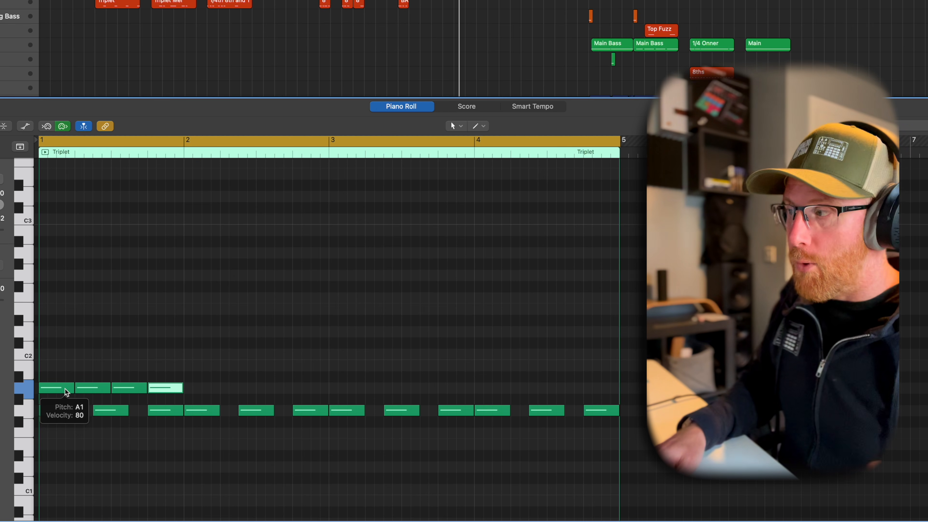
pyautogui.click(131, 387)
pyautogui.keyDown('shift'); pyautogui.click(107, 387); pyautogui.keyUp('shift')
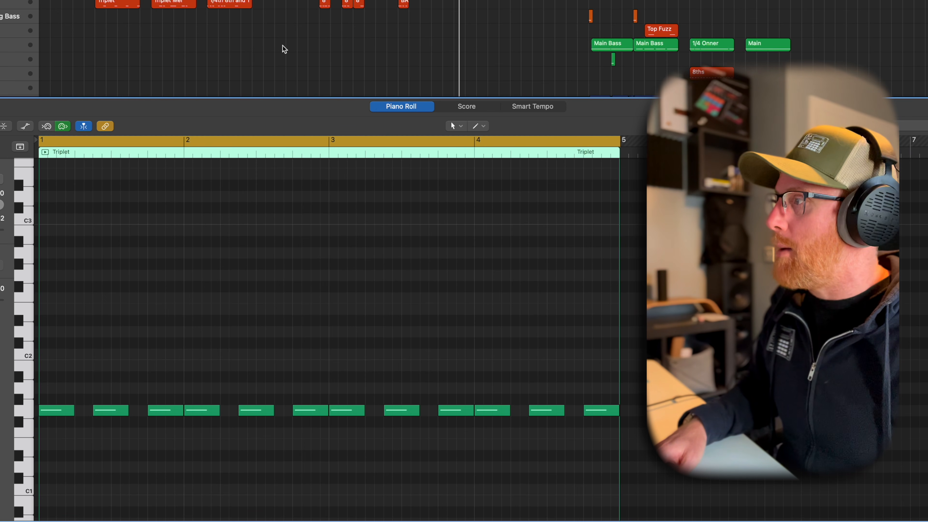
# Listen to the Triplet region looping over bars 1 to 5.
pyautogui.press('space')
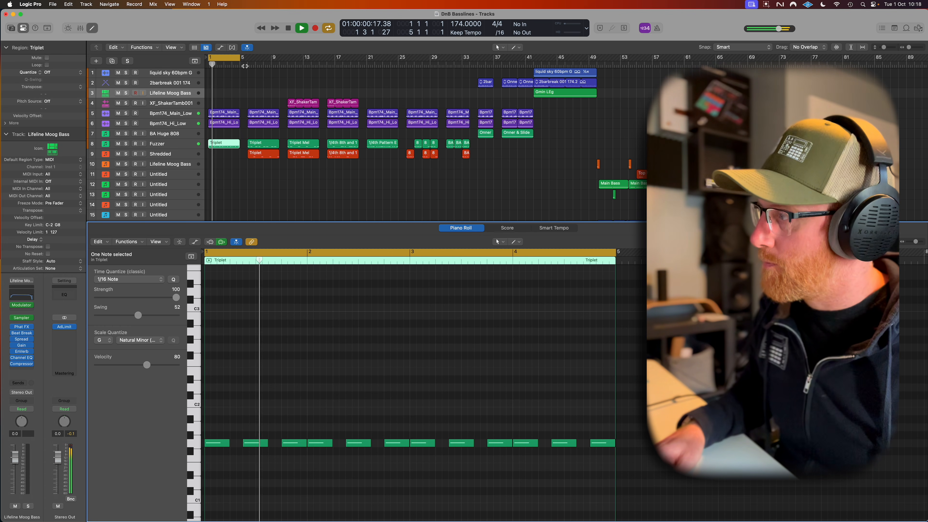
pyautogui.press('space')
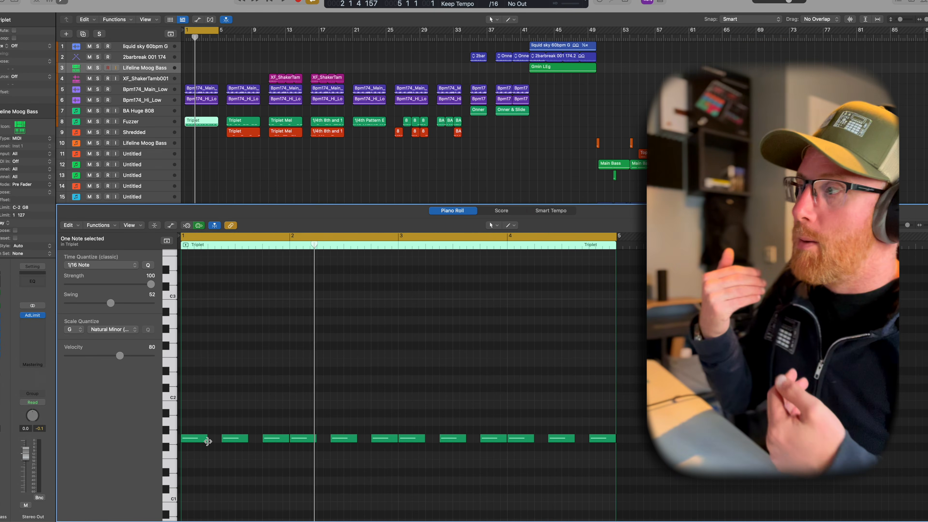
pyautogui.press('space')
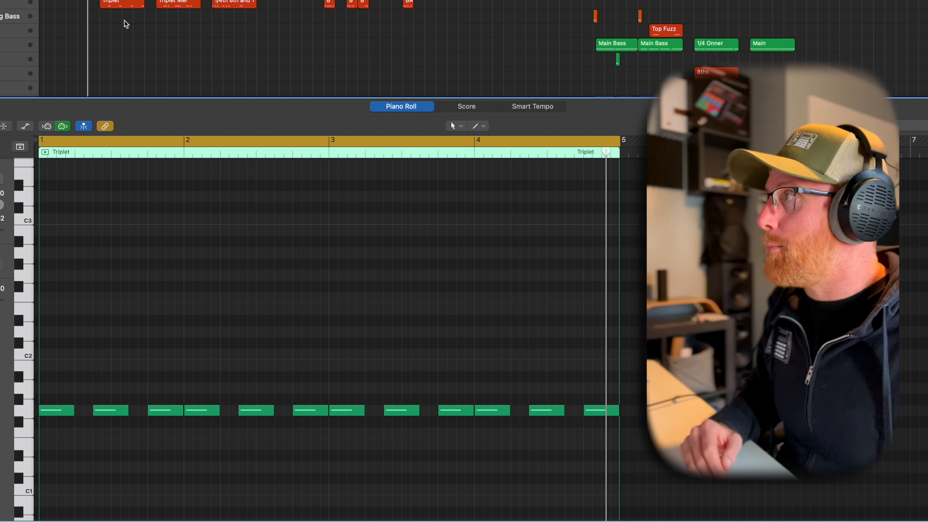
# Cycle bars 6 to 10 around the Fuzzer and Shredded Triplet regions and play their alternating notes.
pyautogui.click(122, 4)
pyautogui.press('super+u')
pyautogui.hscroll(-2, 136, 291)
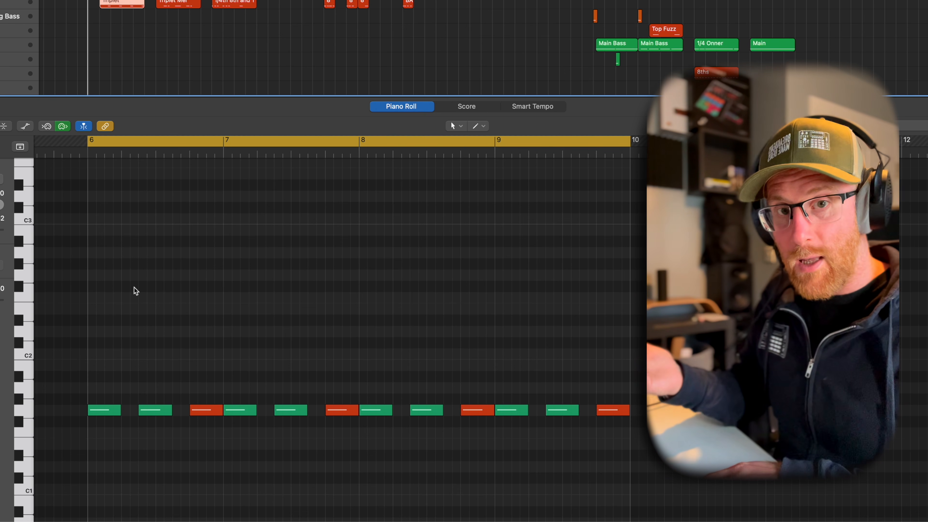
pyautogui.press('space')
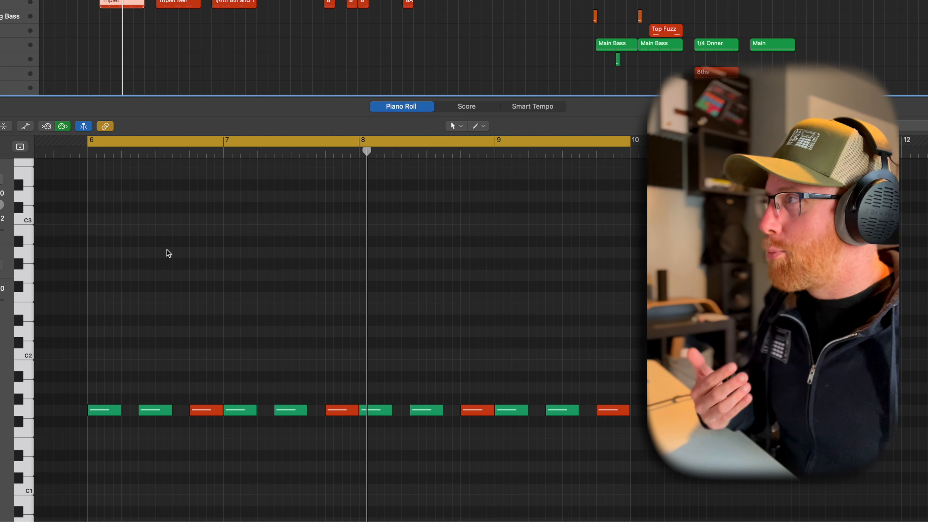
# Examine the raised note before bar 13 in the Triplet Mel regions and play the pattern over bars 11 to 15.
pyautogui.click(181, 3)
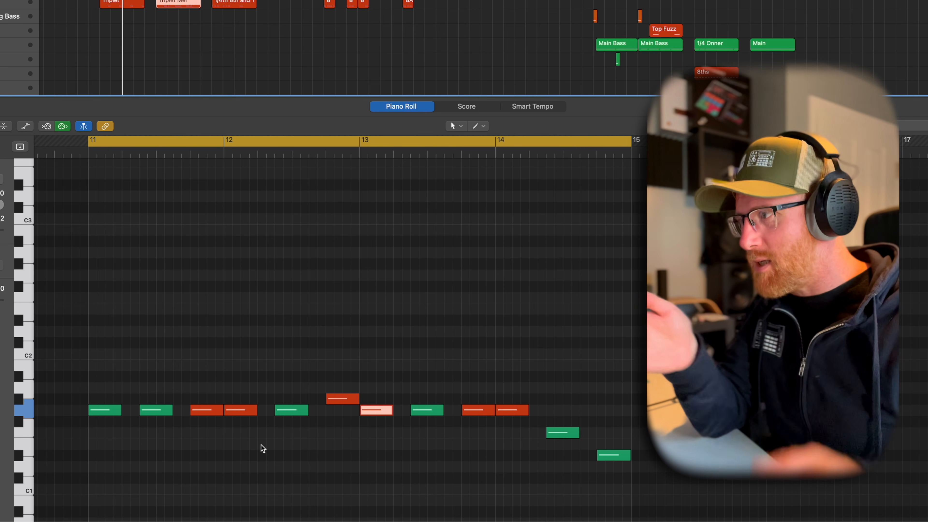
pyautogui.click(346, 421)
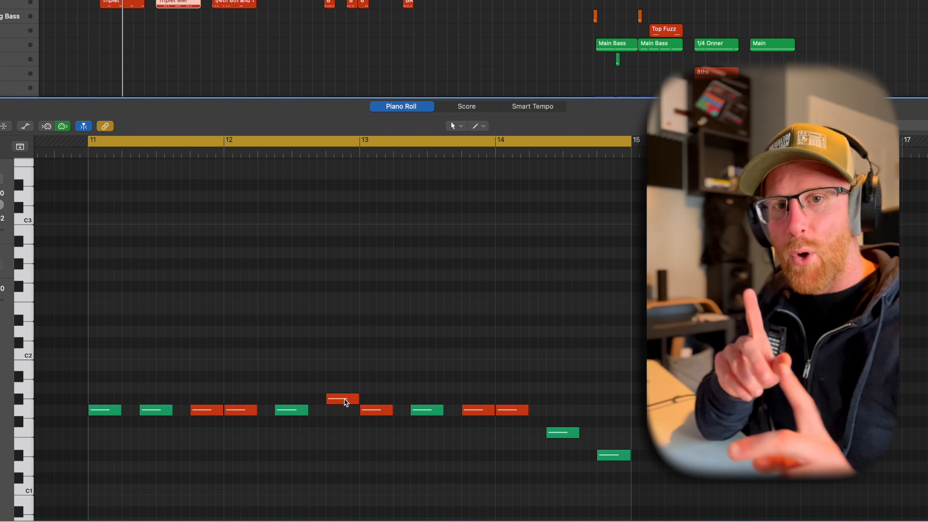
pyautogui.moveTo(346, 402)
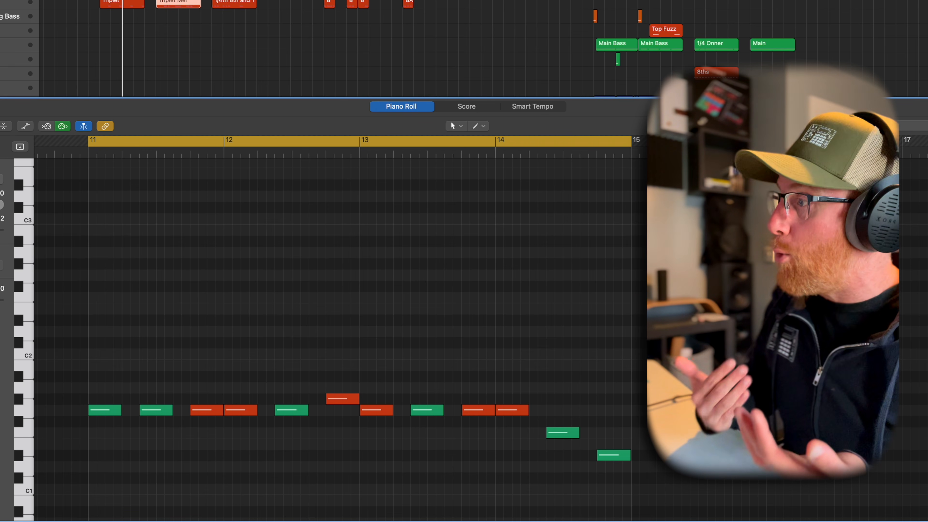
pyautogui.press('space')
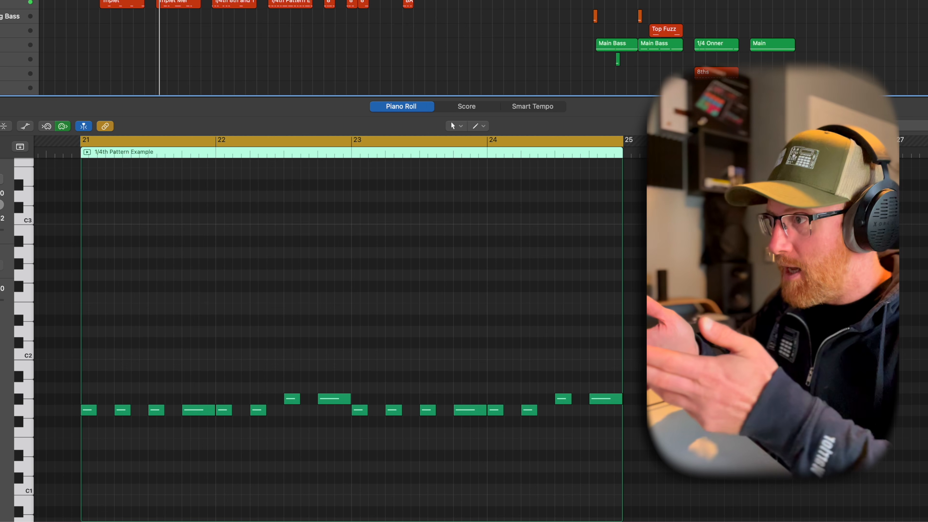
# Solo the bass regions and play the 1/4th Pattern Example regions over bars 21 to 25.
pyautogui.click(288, 2)
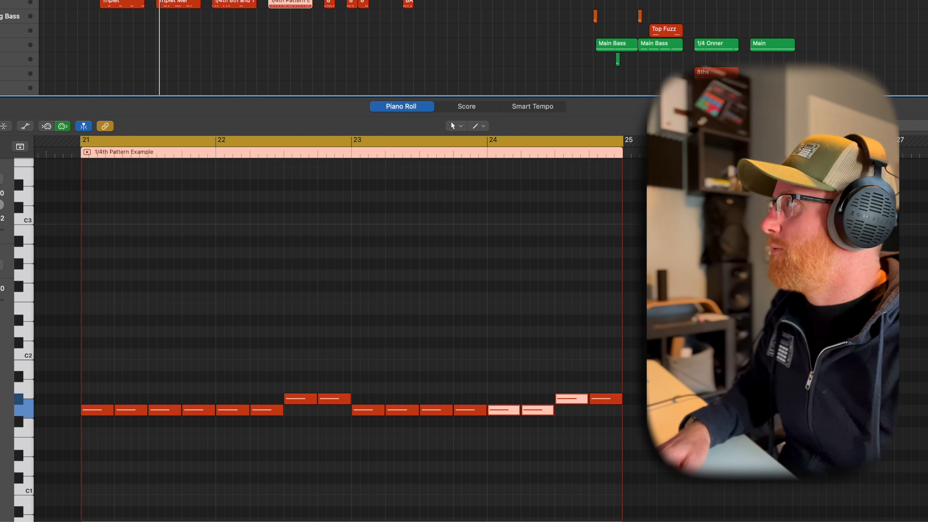
pyautogui.hotkey('ctrl', 's')
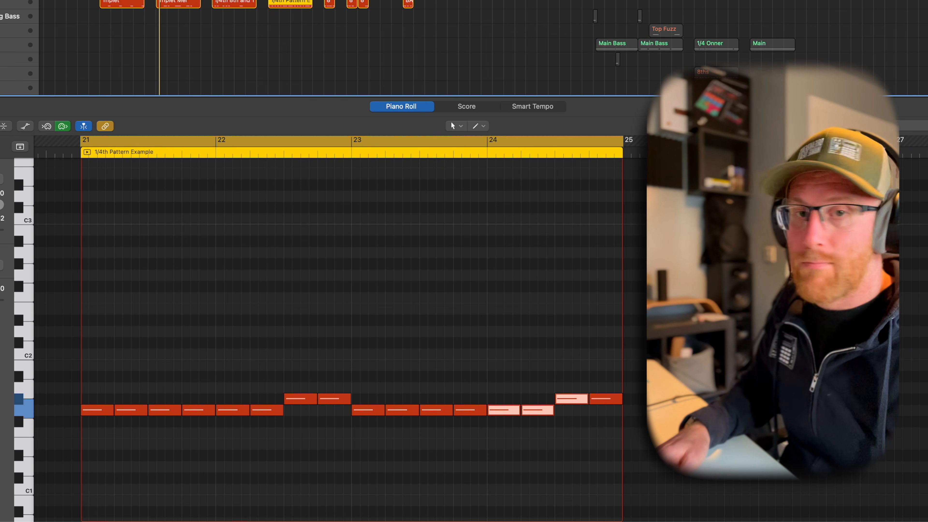
pyautogui.press('space')
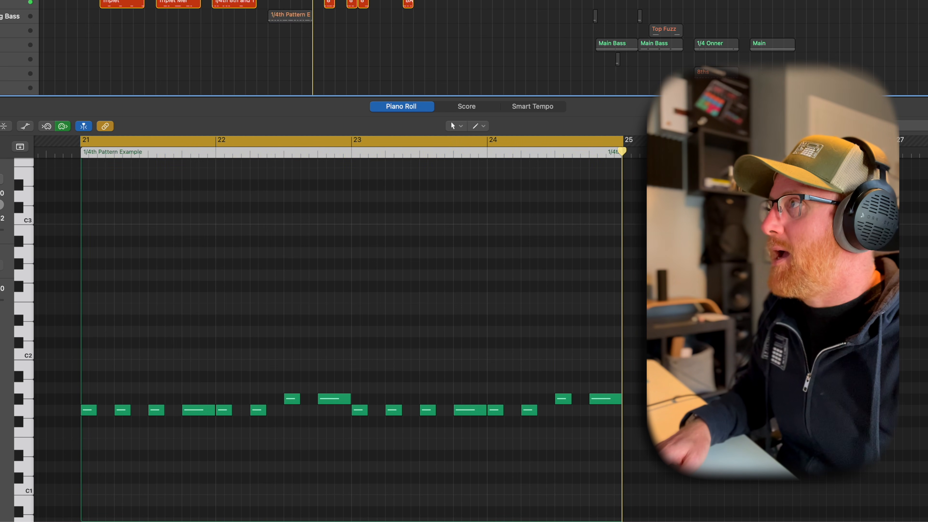
pyautogui.click(290, 3)
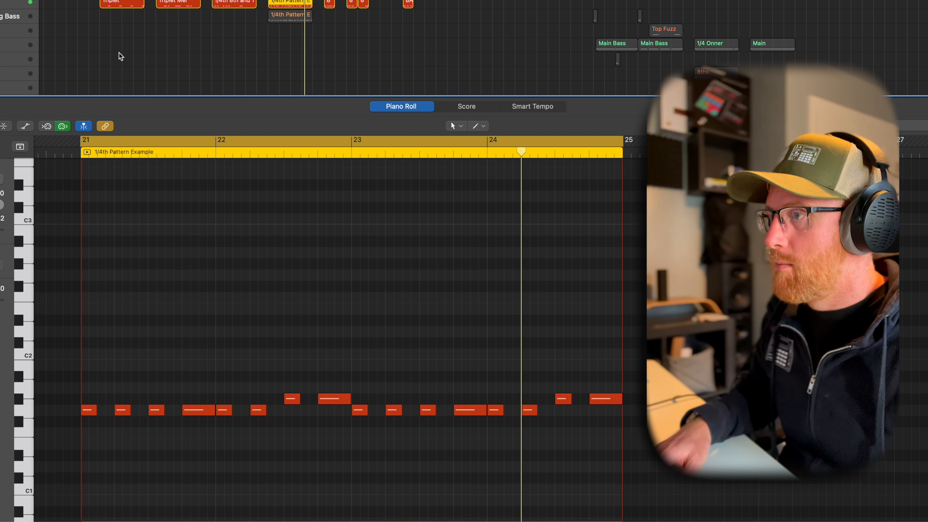
pyautogui.press('space')
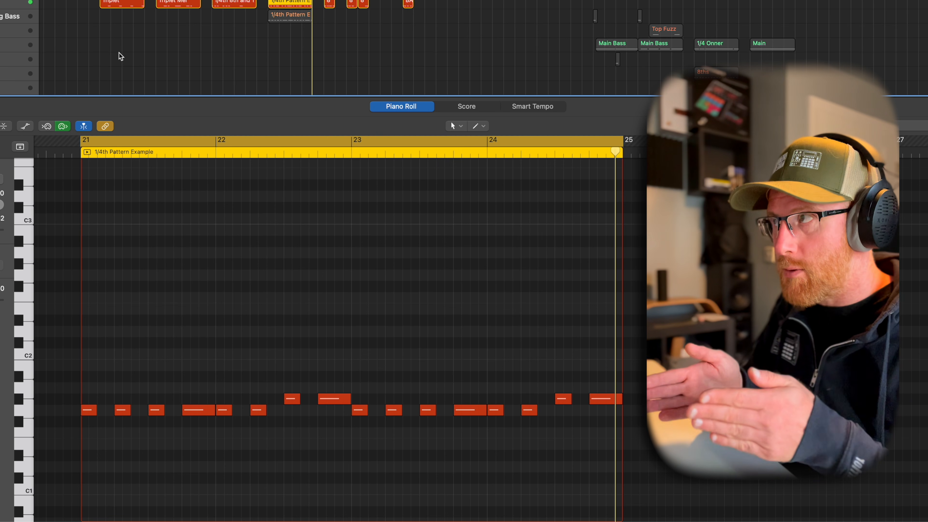
# Move the sustained 1/4th Pattern Example region from the Shredded track to Lifeline Moog Bass and play bars 21 to 25 to compare the layers.
pyautogui.moveTo(283, 1); pyautogui.dragTo(261, 14)
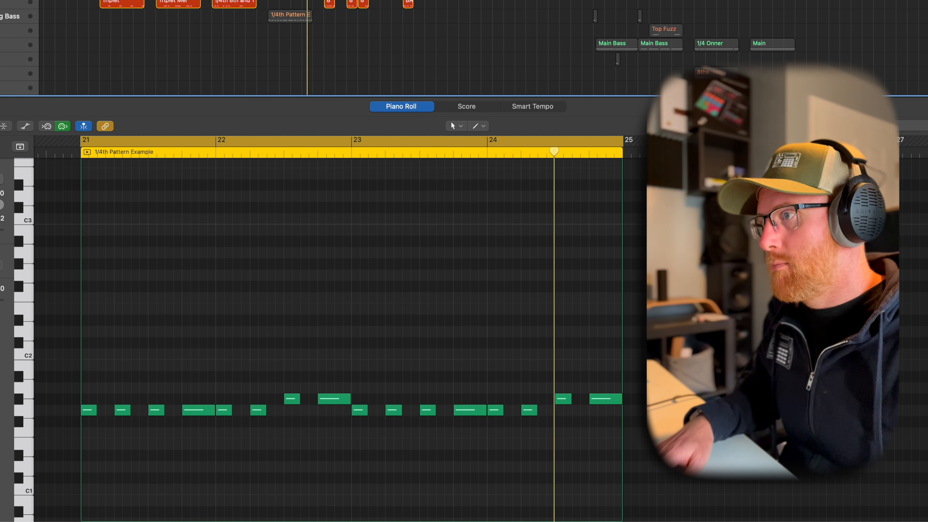
pyautogui.moveTo(284, 0); pyautogui.dragTo(285, 5)
pyautogui.moveTo(284, 17); pyautogui.dragTo(284, 0)
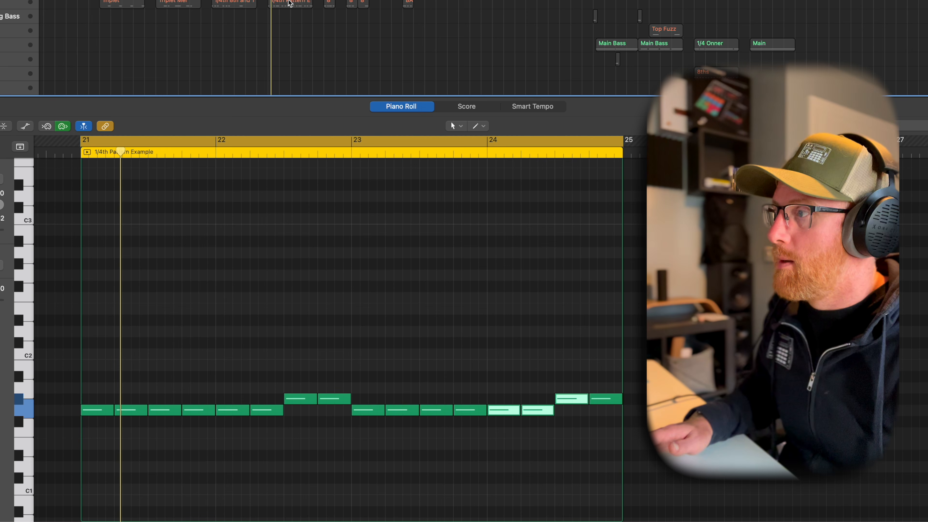
pyautogui.moveTo(290, 3); pyautogui.dragTo(289, 16)
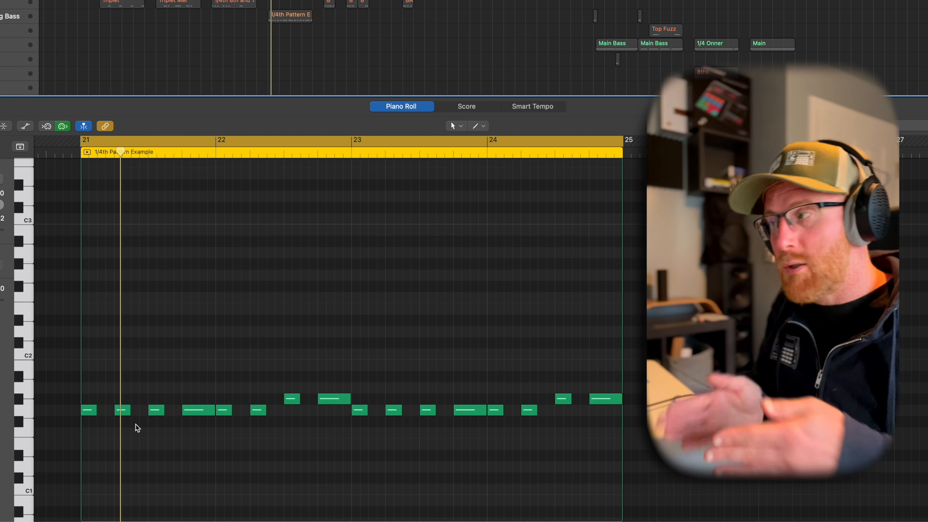
pyautogui.press('space')
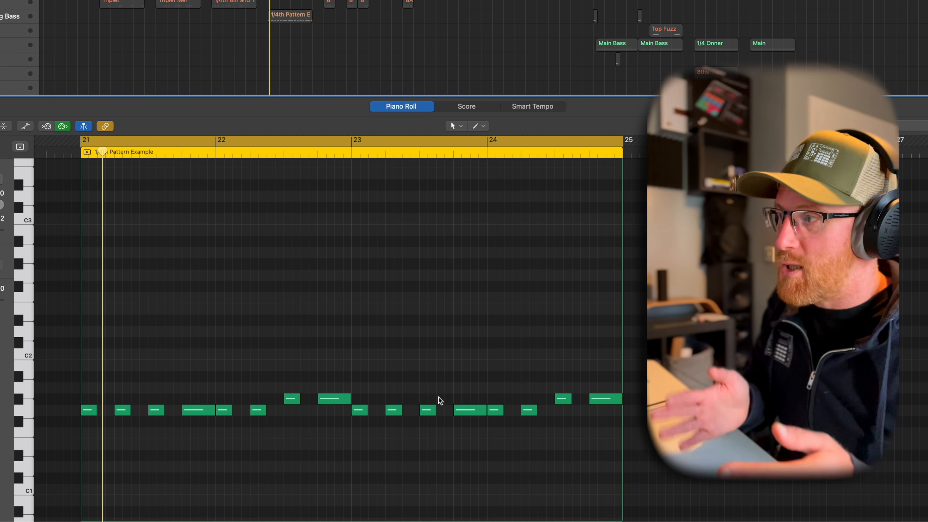
# Lower the third-beat note of bar 24 by a semitone, lengthen it to one beat, and switch the sustained region between Shredded and Lifeline Moog Bass.
pyautogui.moveTo(567, 402); pyautogui.dragTo(586, 417)
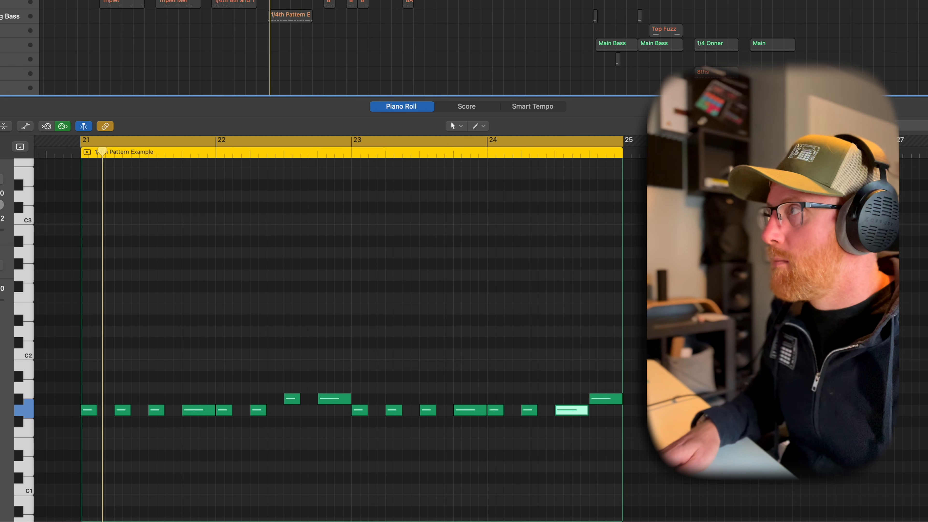
pyautogui.moveTo(291, 15); pyautogui.dragTo(278, 2)
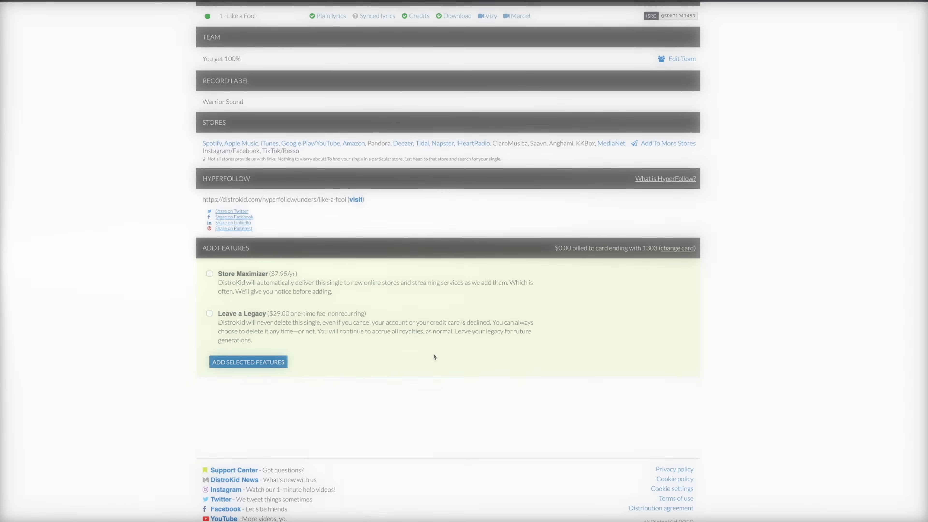
pyautogui.scroll(4, 433, 352)
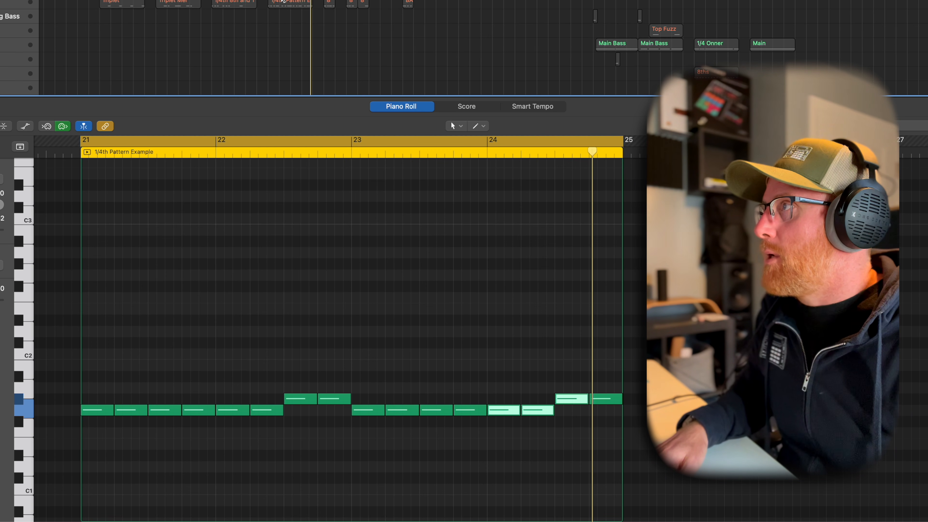
pyautogui.moveTo(284, 0); pyautogui.dragTo(284, 0)
# Shorten the first notes of bars 21 and 22 to sixteenths, add a second sixteenth after each, and play the pattern.
pyautogui.click(90, 410)
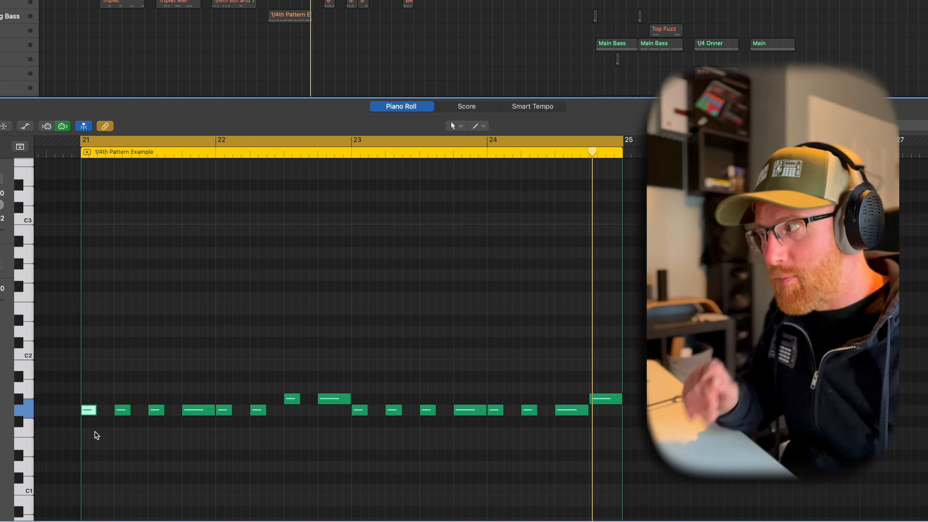
pyautogui.moveTo(94, 413); pyautogui.dragTo(87, 411)
pyautogui.click(101, 410)
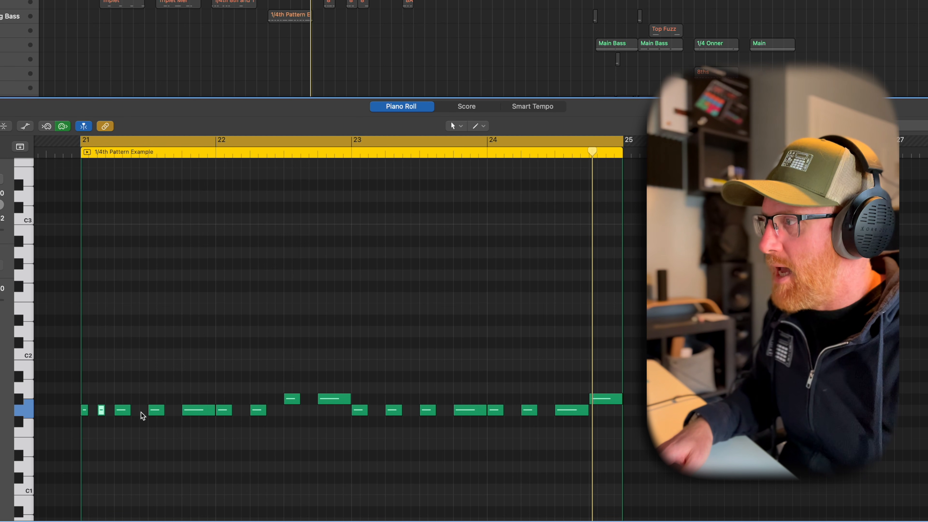
pyautogui.moveTo(230, 413); pyautogui.dragTo(223, 413)
pyautogui.click(236, 411)
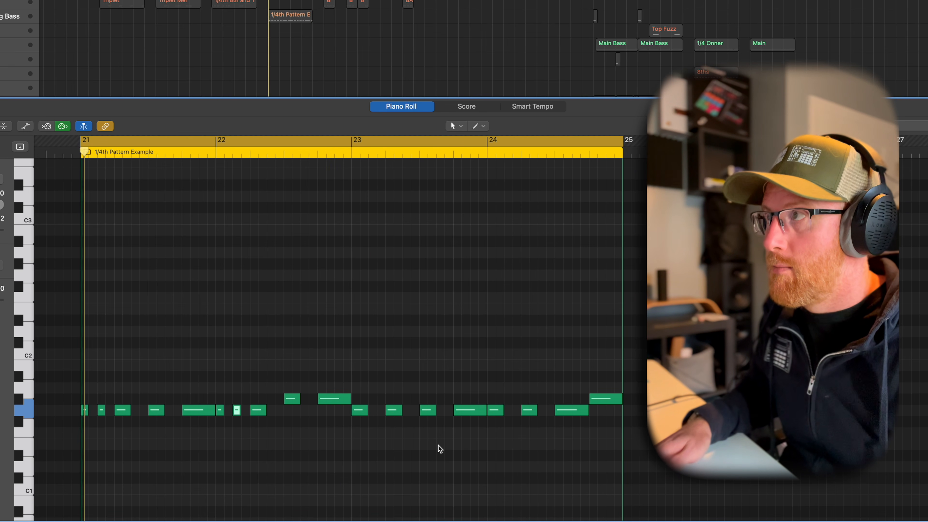
pyautogui.press('space')
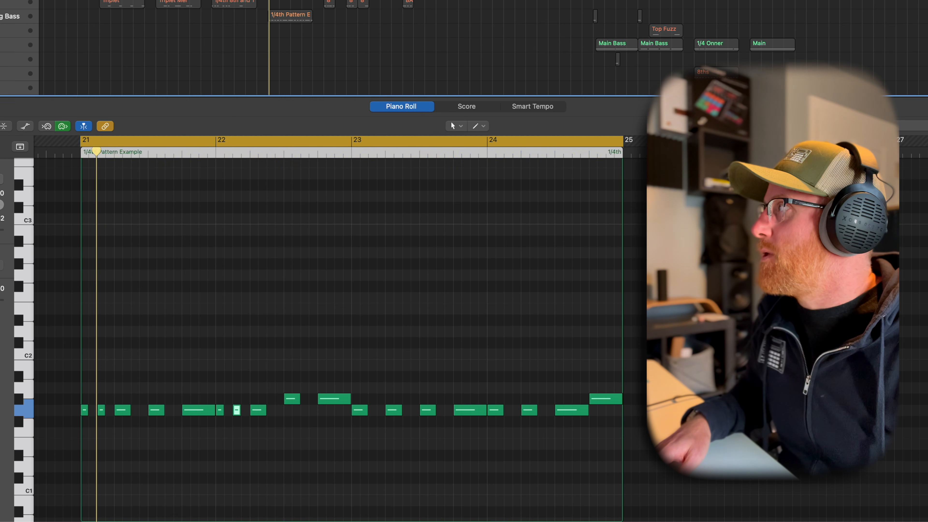
# Turn off solo and examine the Fuzzer and Shredded notes of the 1/4th and 8th regions over bars 16 to 20.
pyautogui.hotkey('ctrl', 's')
pyautogui.click(230, 3)
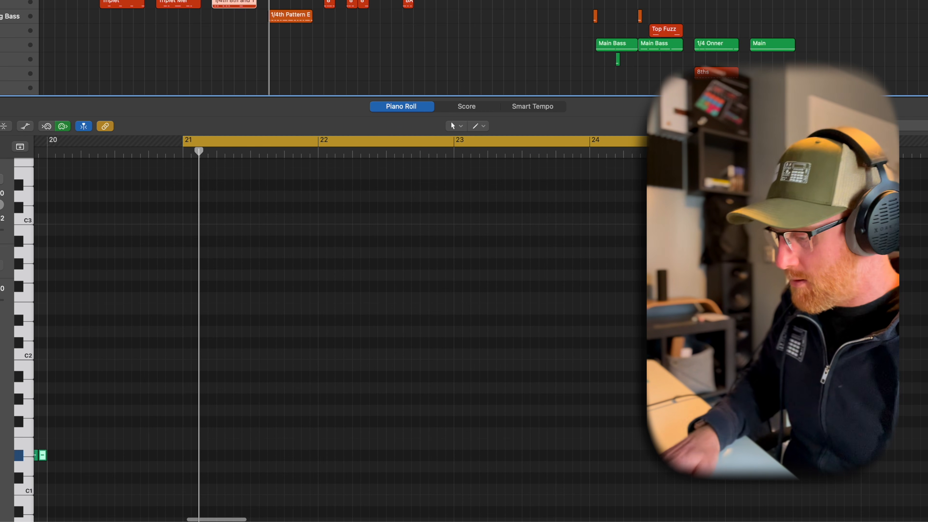
pyautogui.hotkey('shift', 'space')
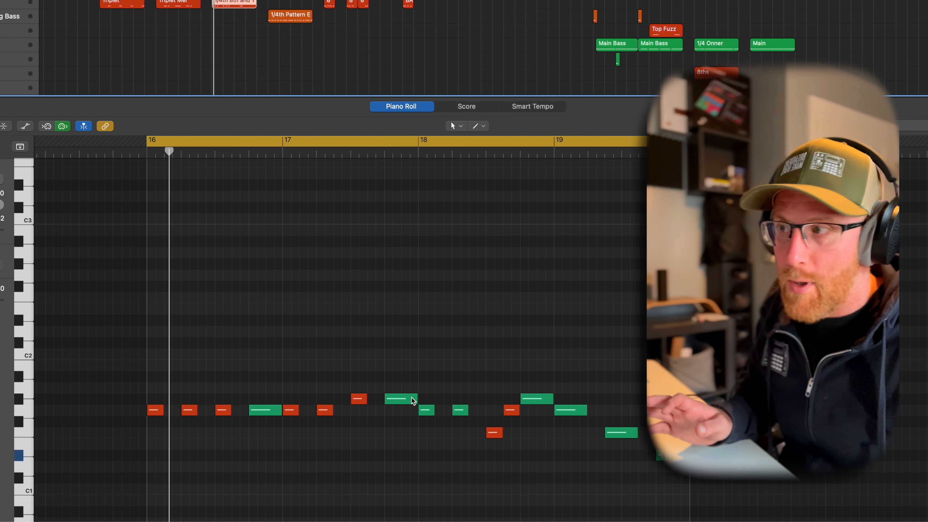
pyautogui.click(512, 411)
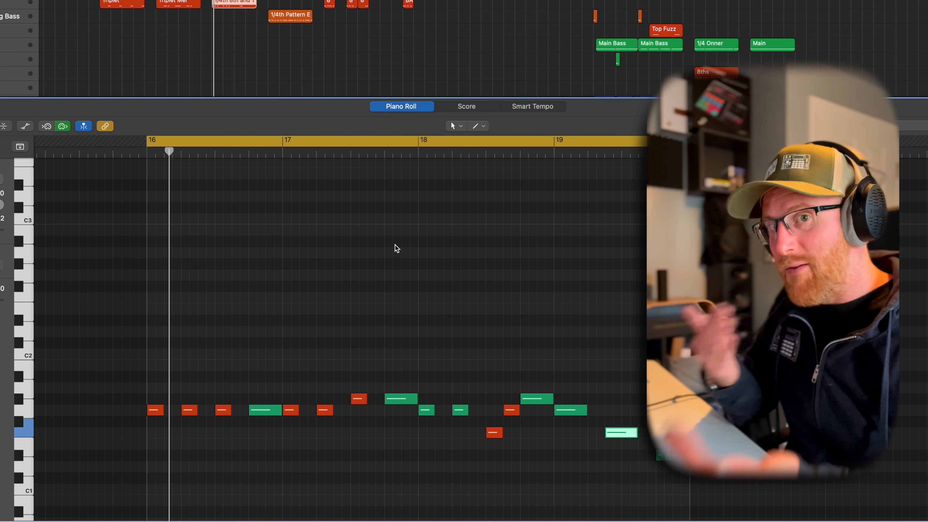
# Shorten the raised Shredded note in bar 17 to a sixteenth, add a short Fuzzer note after it, and play the pattern.
pyautogui.press('space')
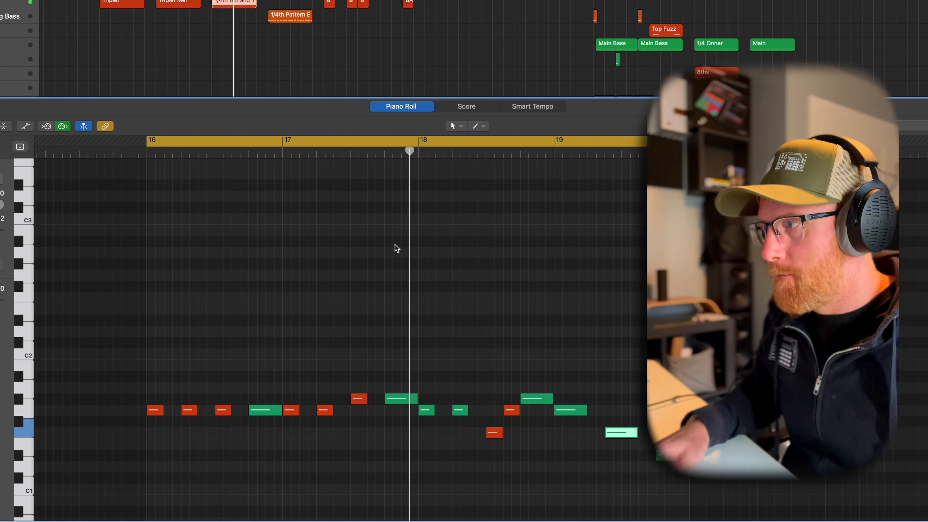
pyautogui.moveTo(365, 404); pyautogui.dragTo(358, 404)
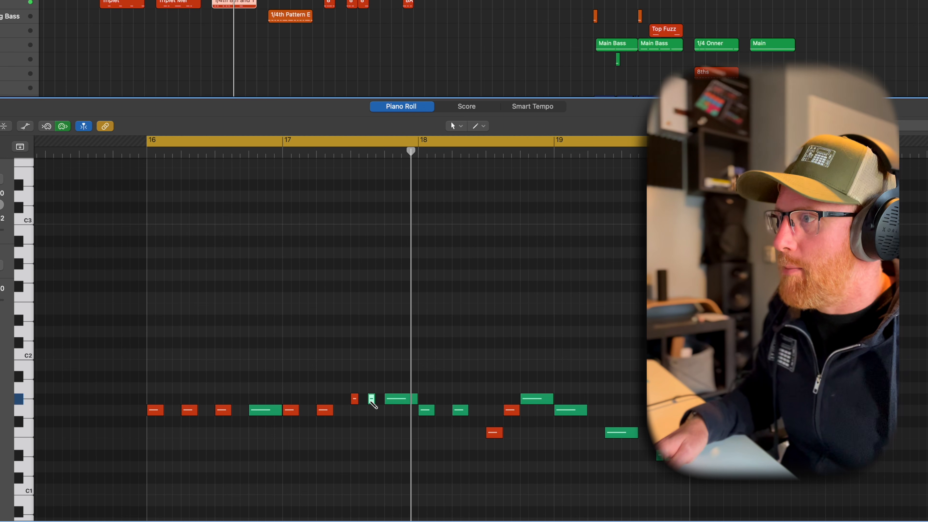
pyautogui.press('space')
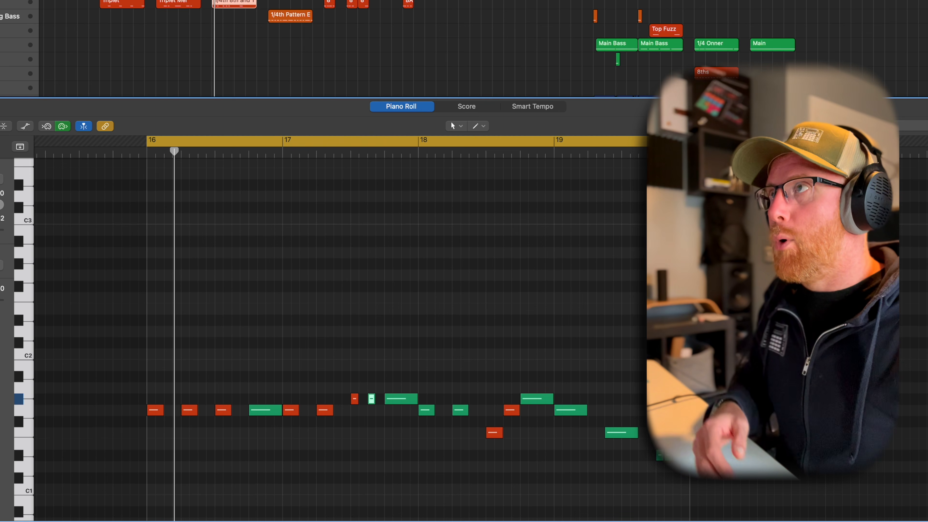
# Examine how the long notes of the Gmin LEg region overlap across bars 42 to 50.
pyautogui.scroll(-5, 506, 234)
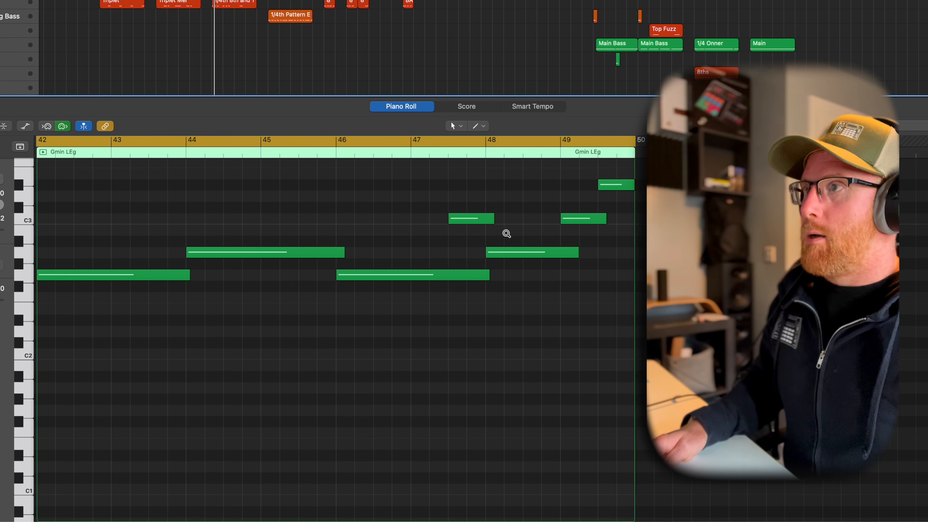
pyautogui.hscroll(-4, 506, 233)
pyautogui.scroll(4, 506, 234)
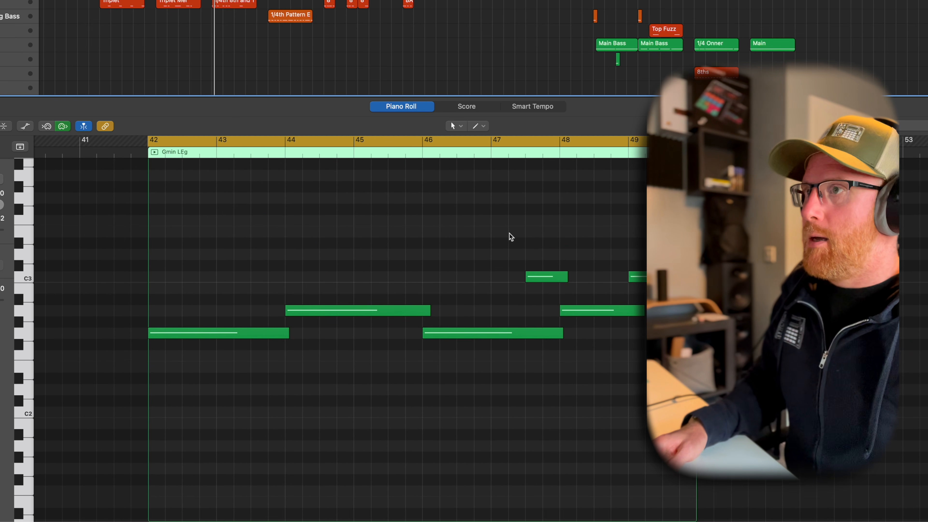
pyautogui.hscroll(1, 511, 236)
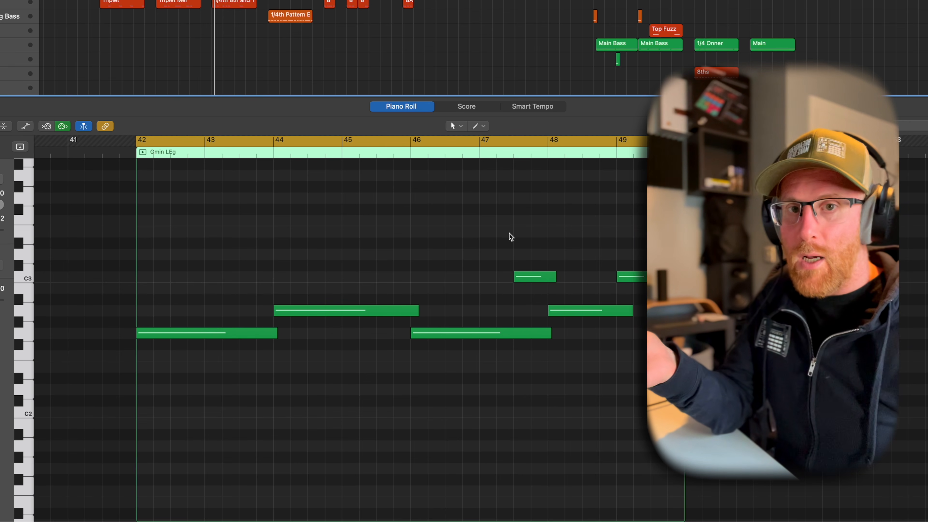
pyautogui.click(247, 332)
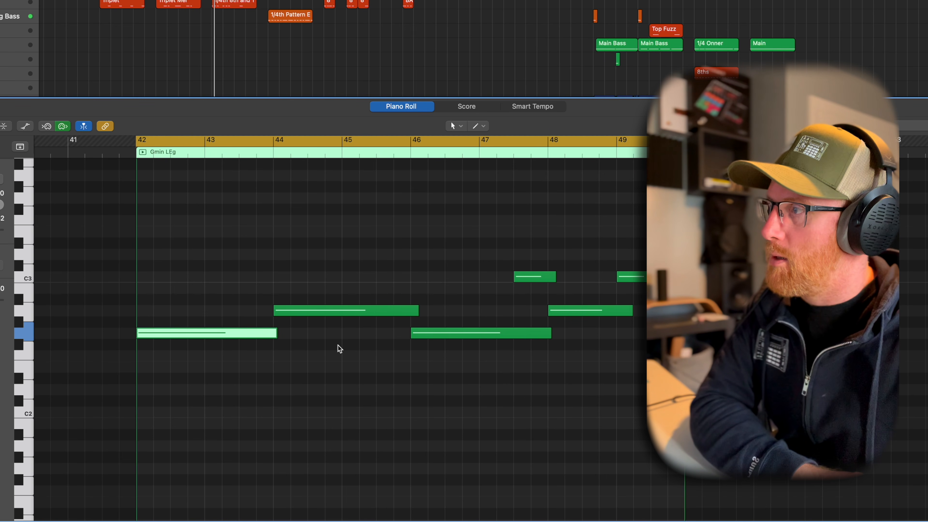
pyautogui.click(340, 308)
pyautogui.click(438, 334)
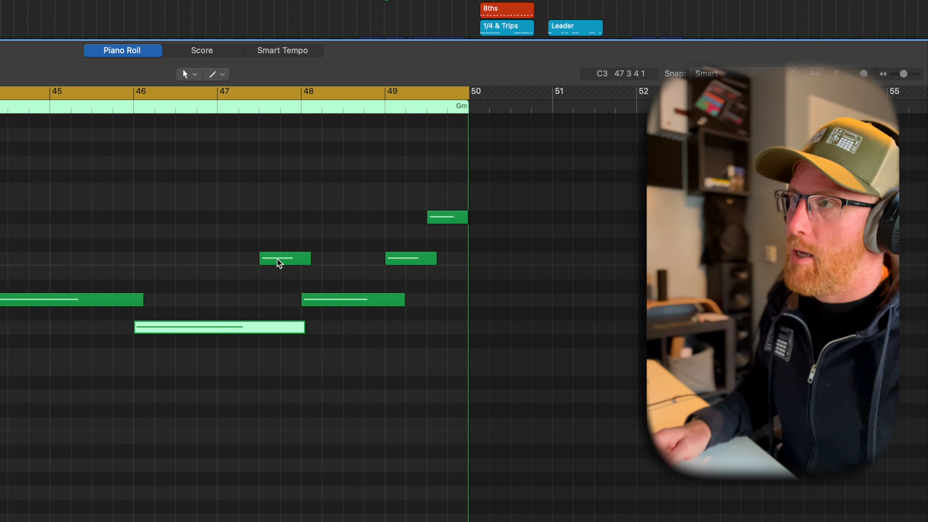
pyautogui.press('super+Right')
pyautogui.press('super+Right')
pyautogui.hscroll(5, 293, 262)
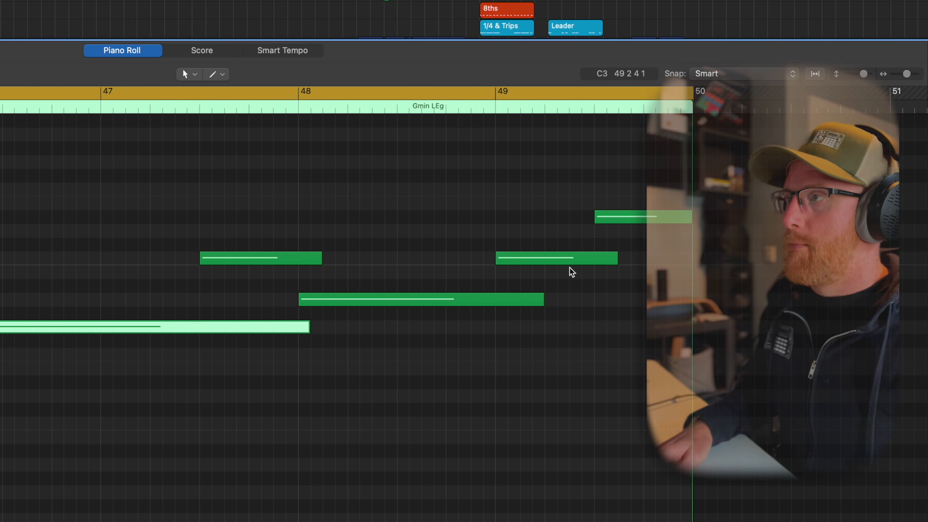
pyautogui.hscroll(-4, 522, 222)
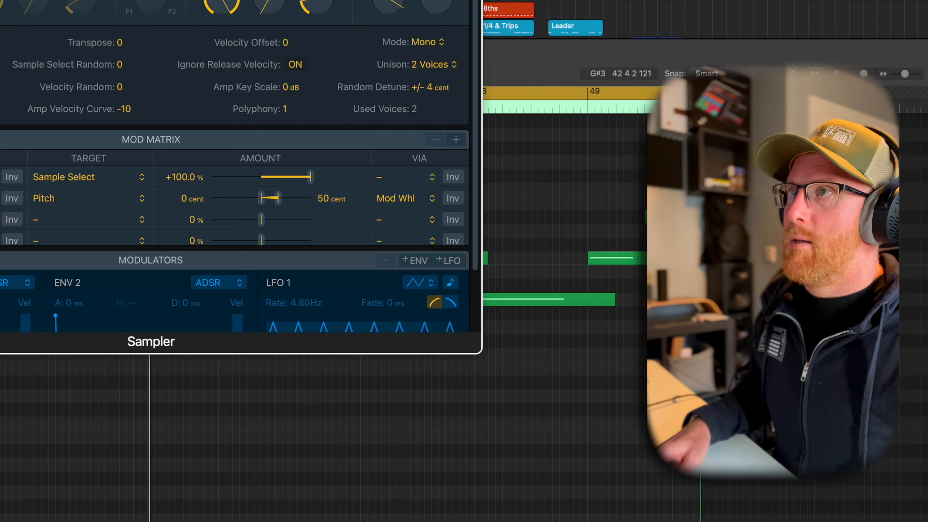
# Set the Sampler's voice mode to Legato and play the Gmin LEg region from bar 42.
pyautogui.click(434, 42)
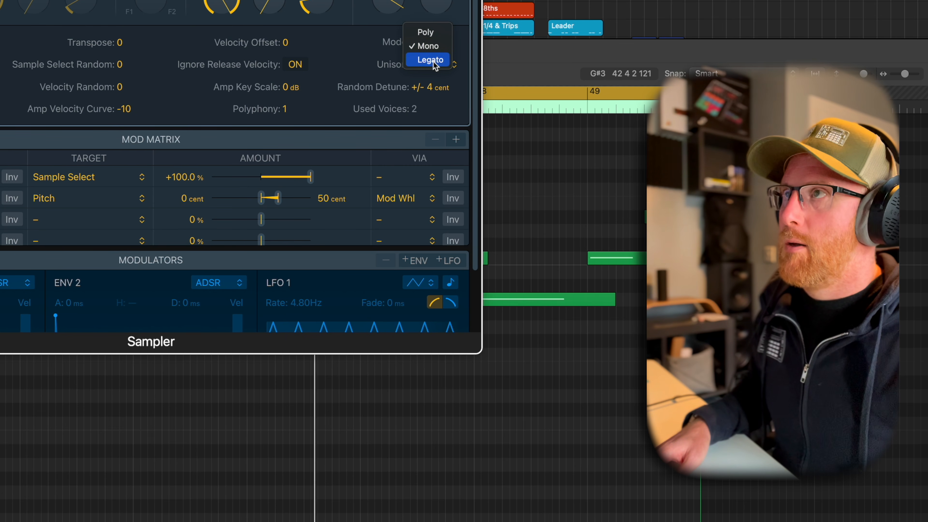
pyautogui.click(434, 61)
pyautogui.click(270, 89)
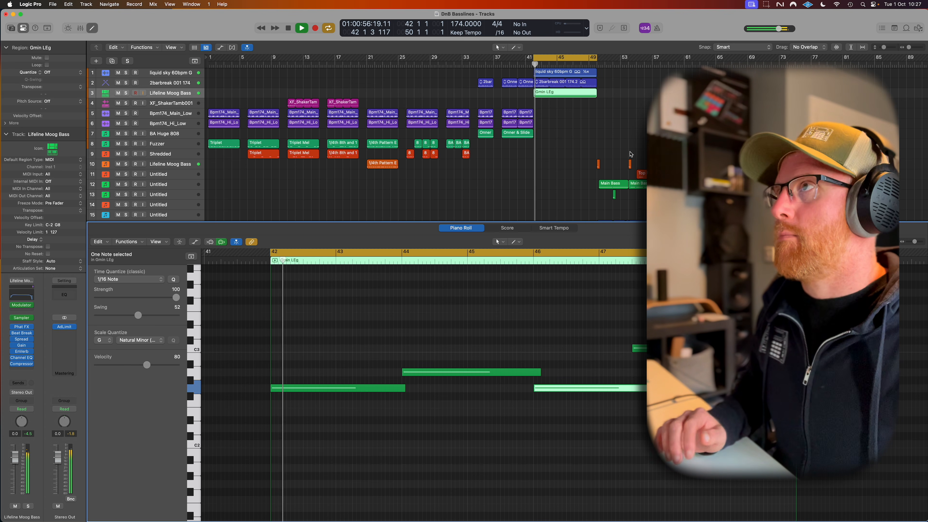
pyautogui.press('space')
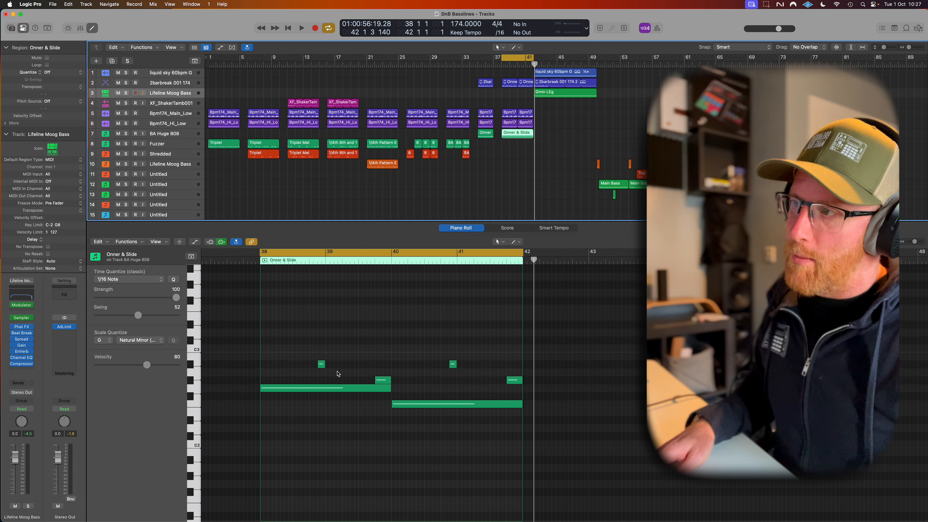
# Extend the first G2 note of the Onner & Slide region slightly past bar 40 and play bars 38 to 42.
pyautogui.click(390, 392)
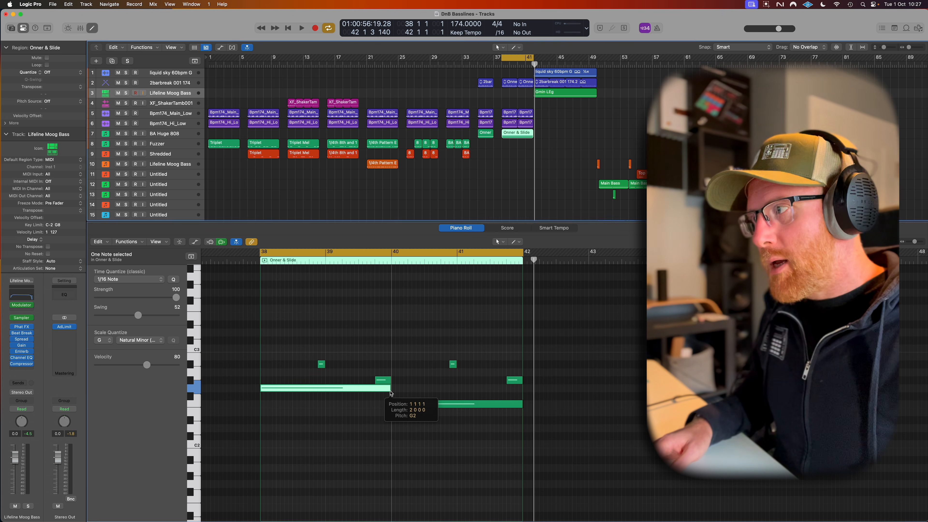
pyautogui.moveTo(391, 392); pyautogui.dragTo(394, 391)
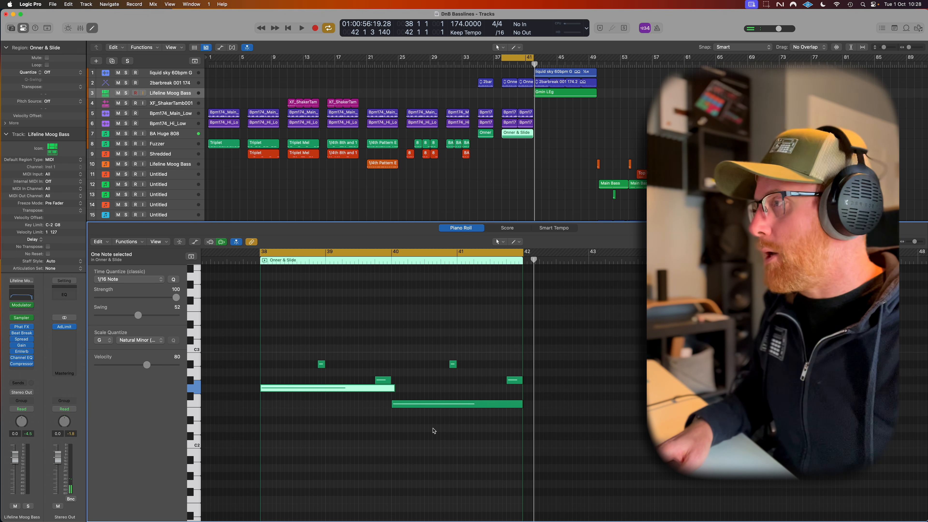
pyautogui.press('space')
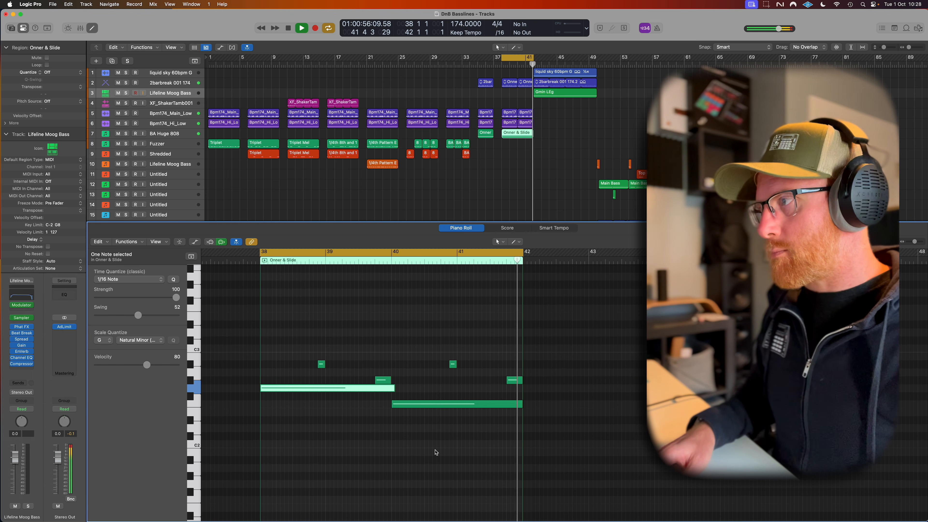
# Shorten the first G2 note to end before the bar 38 accent, and add a second G2 note filling the gap in bar 39.
pyautogui.press('space')
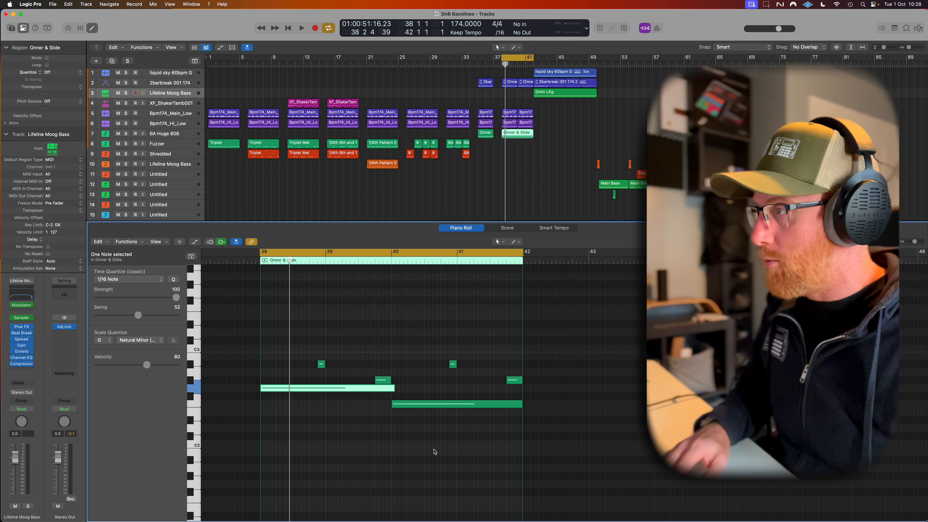
pyautogui.moveTo(395, 392); pyautogui.dragTo(317, 393)
pyautogui.click(328, 389)
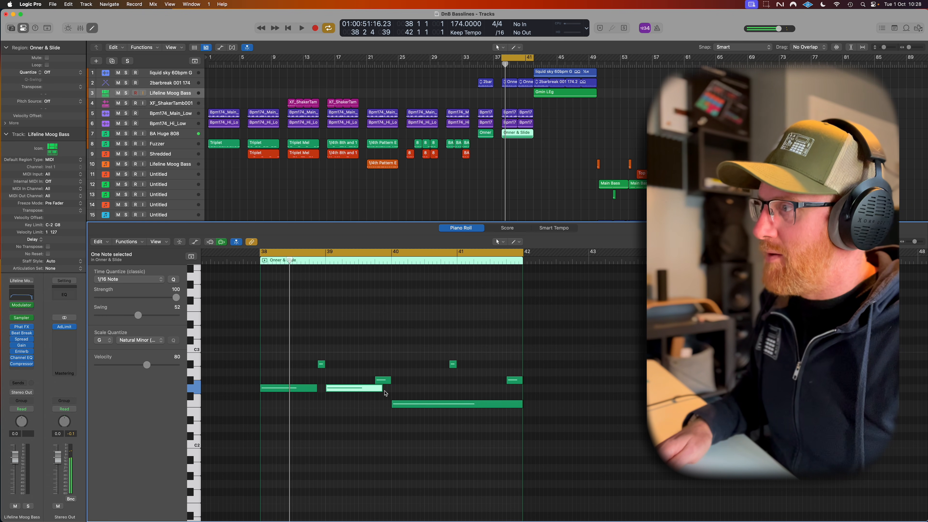
pyautogui.moveTo(382, 392); pyautogui.dragTo(392, 414)
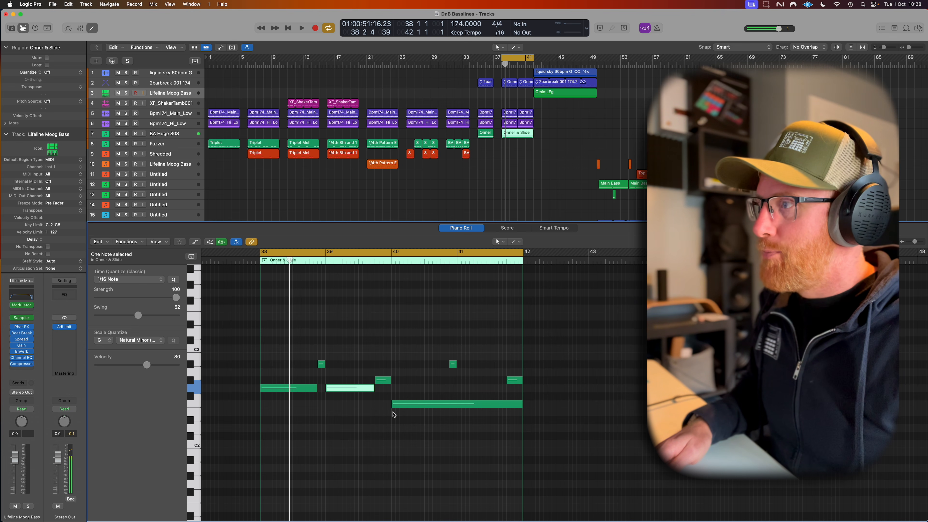
# Shorten the long F2 note from bar 40, add a second F2 note in bar 41, and play the pattern.
pyautogui.moveTo(521, 404); pyautogui.dragTo(448, 405)
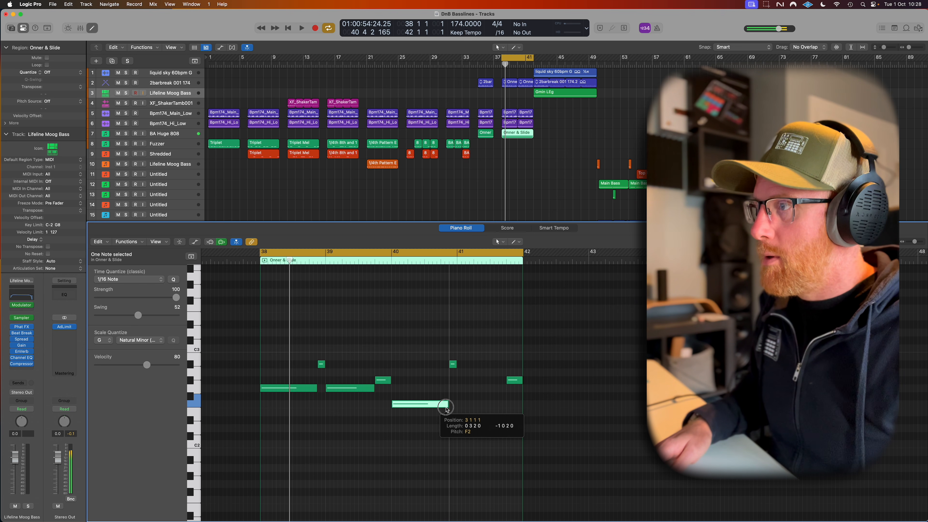
pyautogui.moveTo(516, 406); pyautogui.dragTo(506, 405)
pyautogui.press('space')
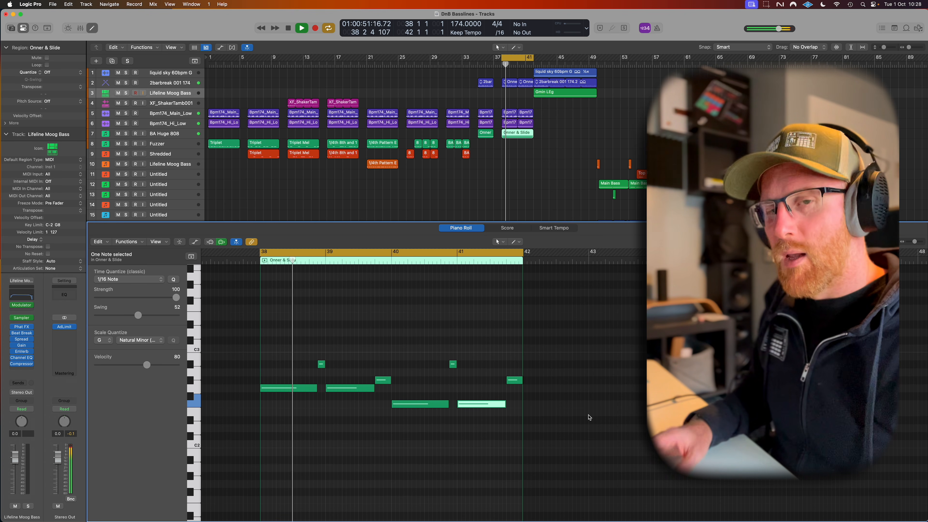
pyautogui.press('space')
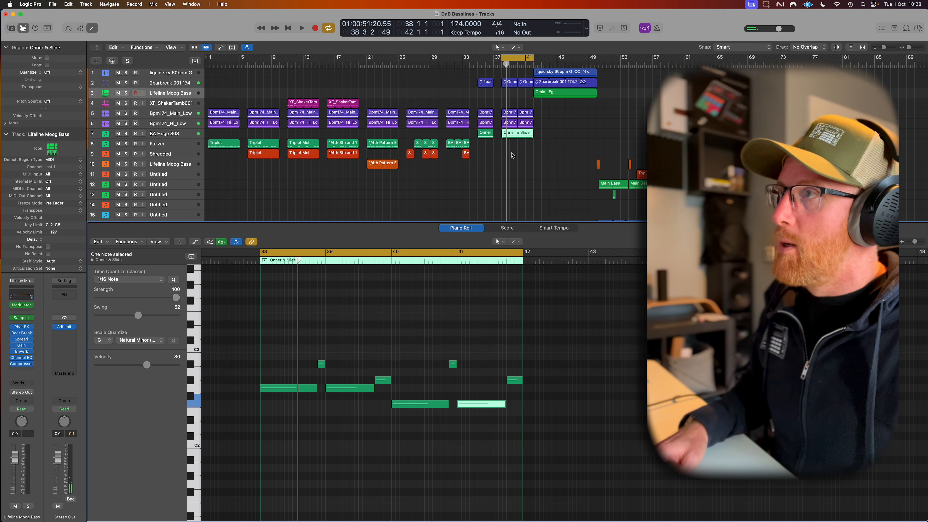
# Move the Onner & Slide region to the Fuzzer track and transpose all its notes down an octave.
pyautogui.moveTo(516, 136); pyautogui.dragTo(516, 146)
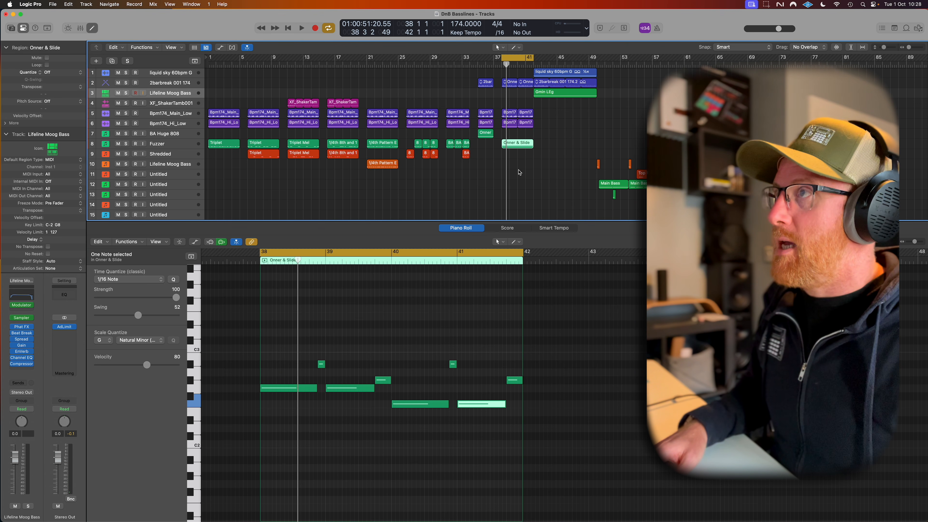
pyautogui.press('space')
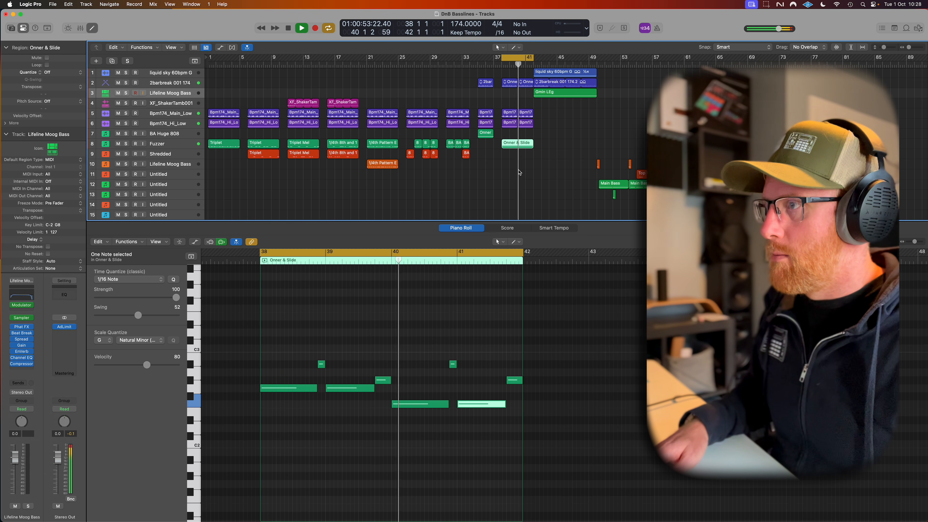
pyautogui.moveTo(547, 428); pyautogui.dragTo(266, 340)
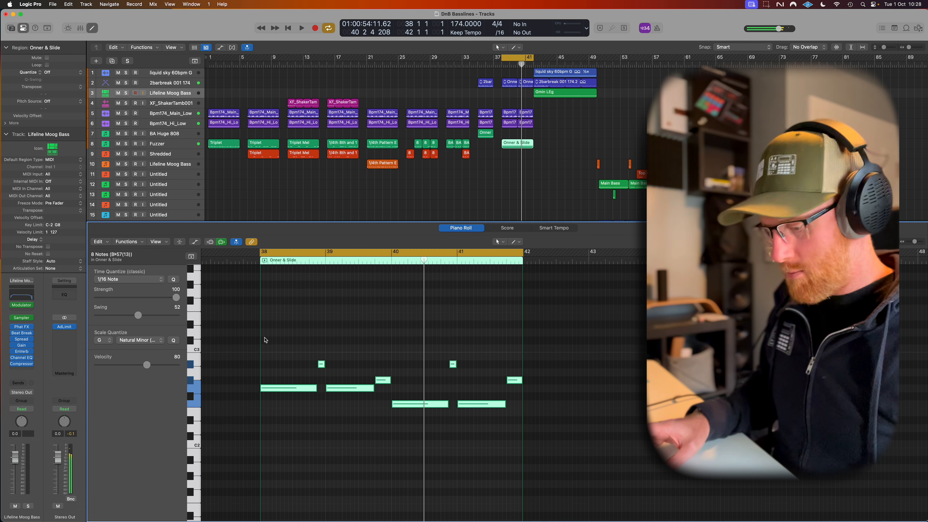
pyautogui.hotkey('alt', 'shift', 'Down')
# Play the lowered Fuzzer bassline through the bars 38 to 42 loop.
pyautogui.press('space')
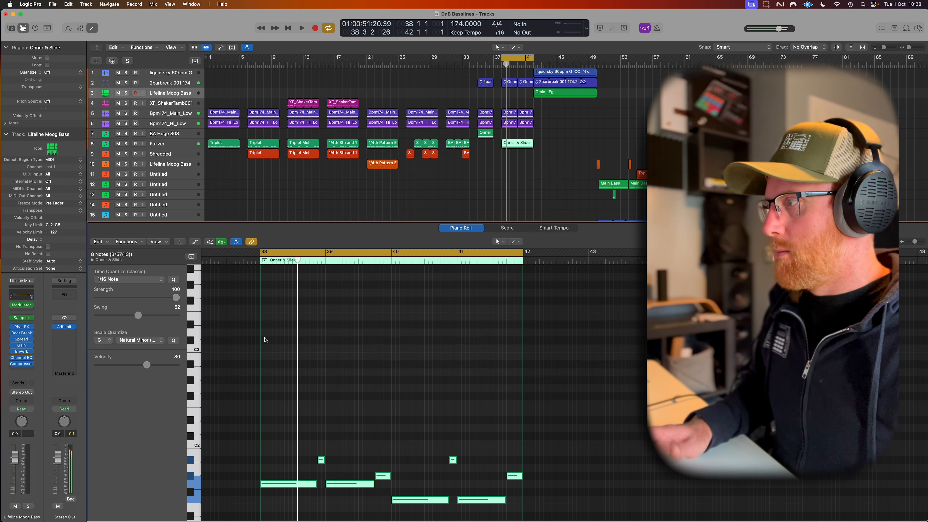
pyautogui.scroll(-5, 356, 379)
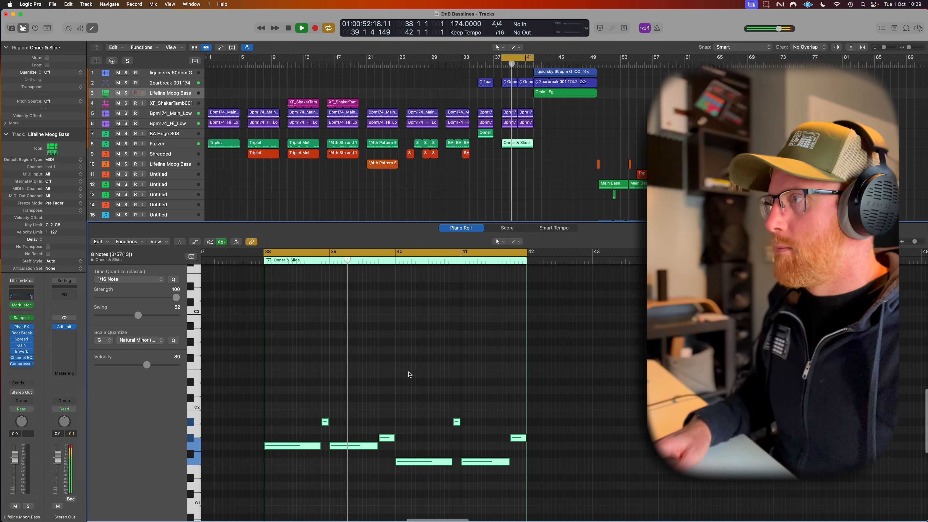
pyautogui.scroll(1, 409, 374)
pyautogui.press('space')
pyautogui.press('space')
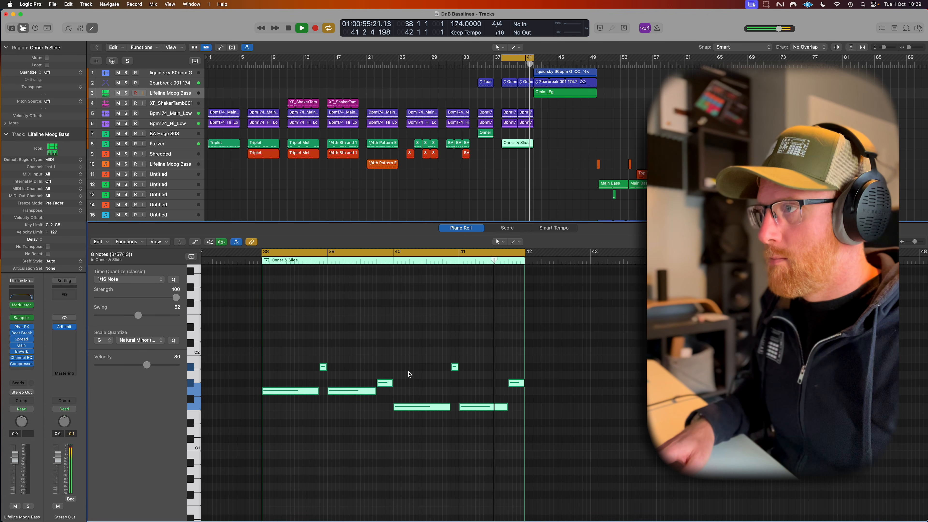
pyautogui.press('space')
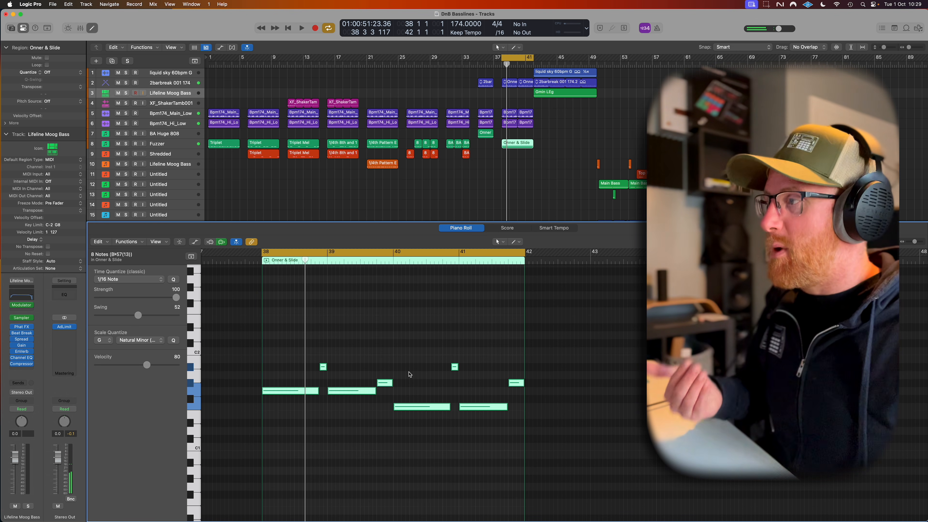
# Move the four long low notes from the Fuzzer region to the Shredded track and play both parts together.
pyautogui.click(409, 374)
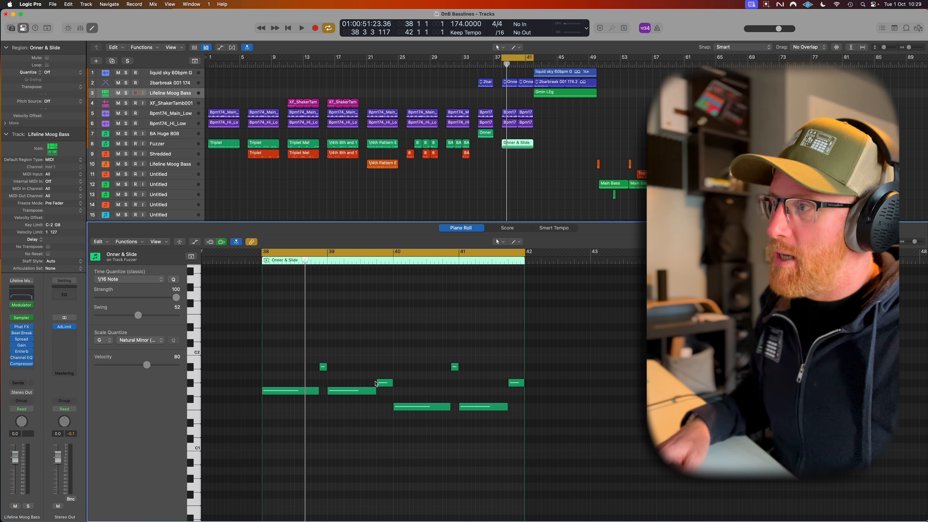
pyautogui.moveTo(393, 438); pyautogui.dragTo(280, 385)
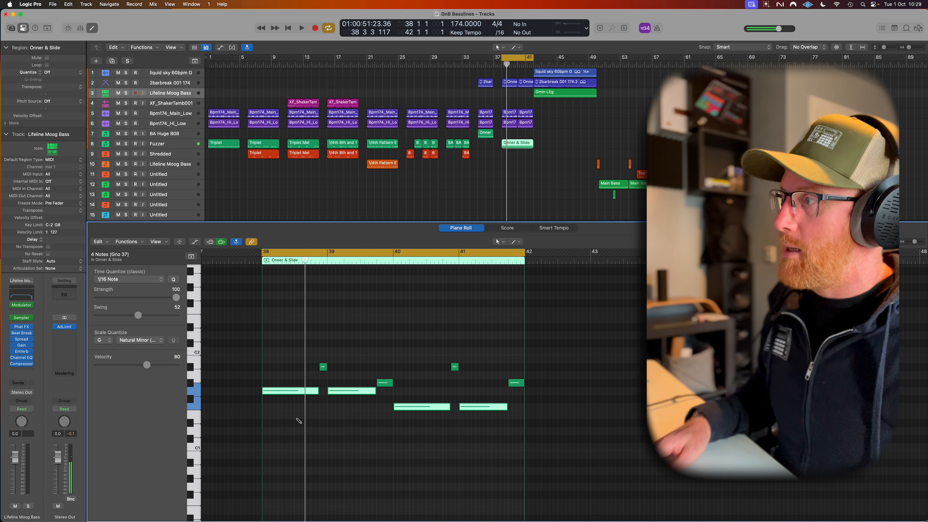
pyautogui.click(299, 421)
pyautogui.click(176, 155)
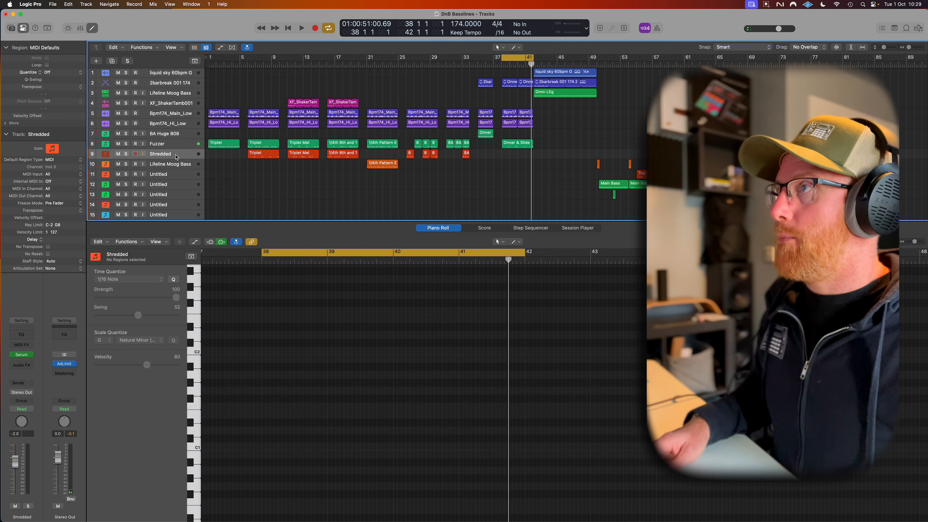
pyautogui.press('space')
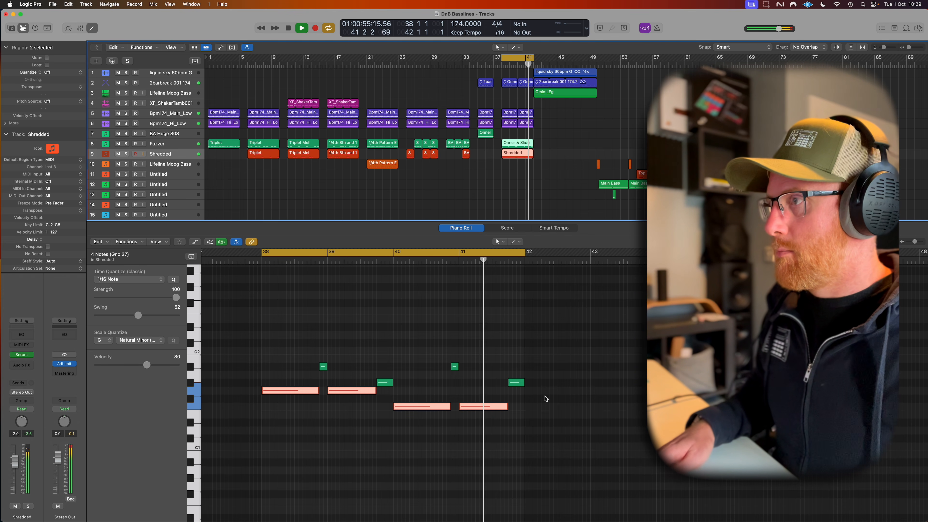
pyautogui.press('space')
# Replace the long Shredded note in bar 38 with two sixteenth notes and two eighth notes, and play the result.
pyautogui.click(326, 410)
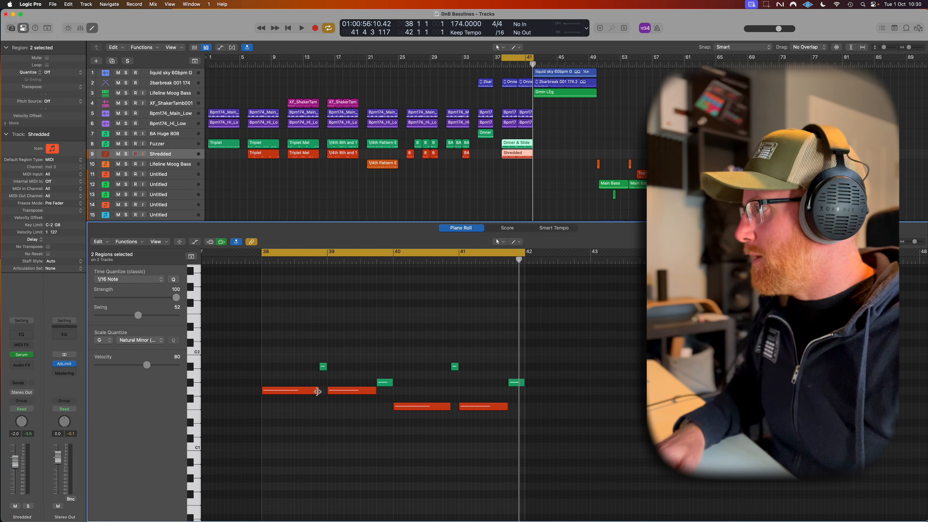
pyautogui.moveTo(316, 390); pyautogui.dragTo(266, 398)
pyautogui.scroll(3, 266, 396)
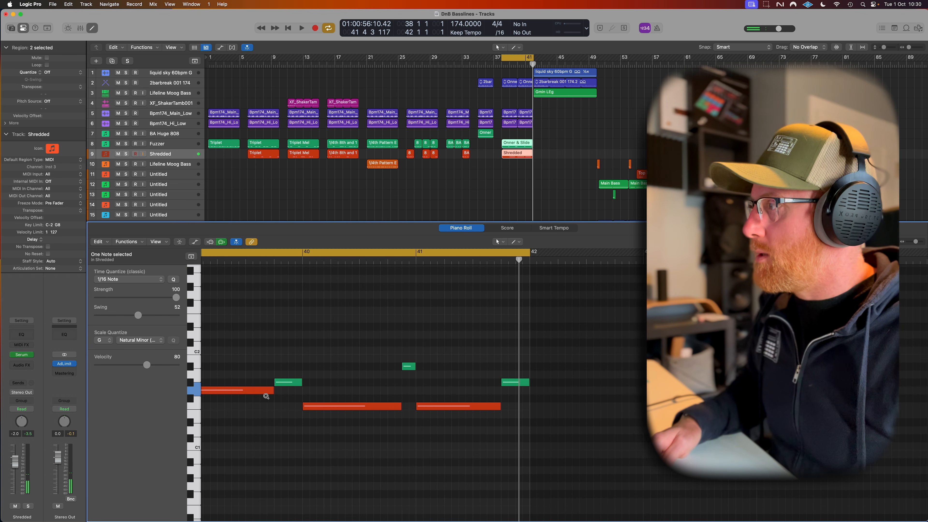
pyautogui.hscroll(-7, 266, 397)
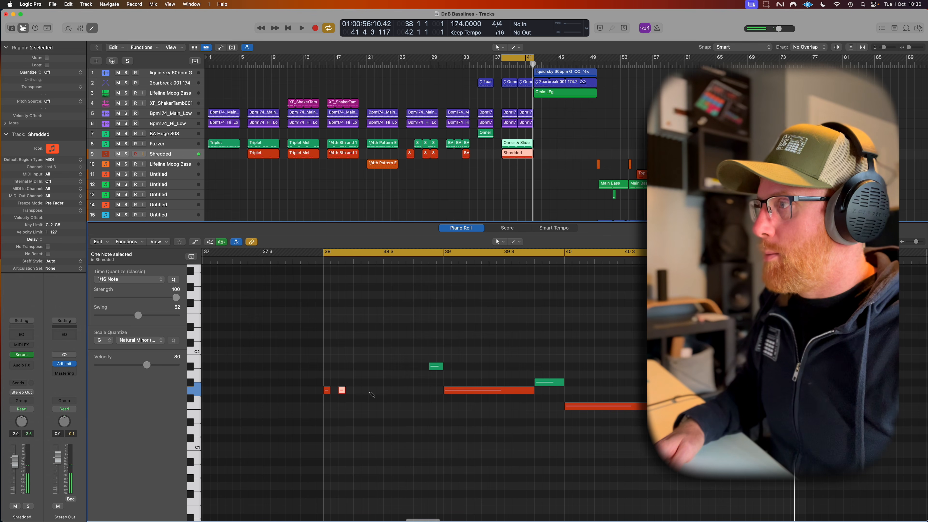
pyautogui.moveTo(373, 391); pyautogui.dragTo(378, 394)
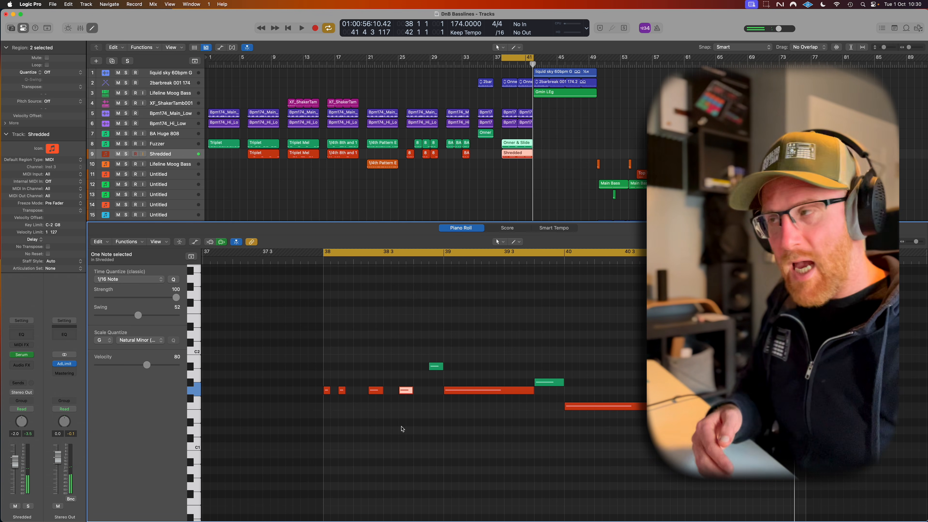
pyautogui.press('space')
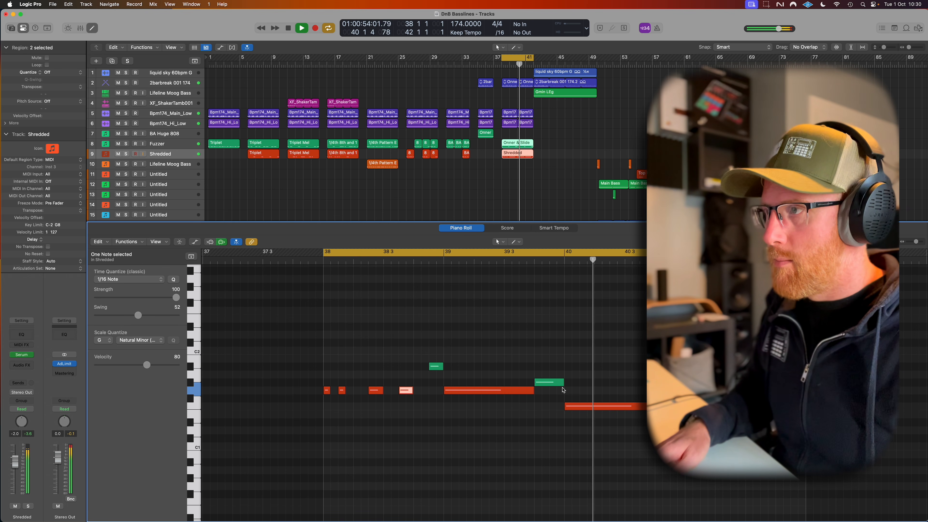
# Split bar 39's Shredded note into two quarter notes, repeat the chopped rhythm on the lower notes of bars 40 and 41, and play it.
pyautogui.moveTo(532, 390); pyautogui.dragTo(474, 391)
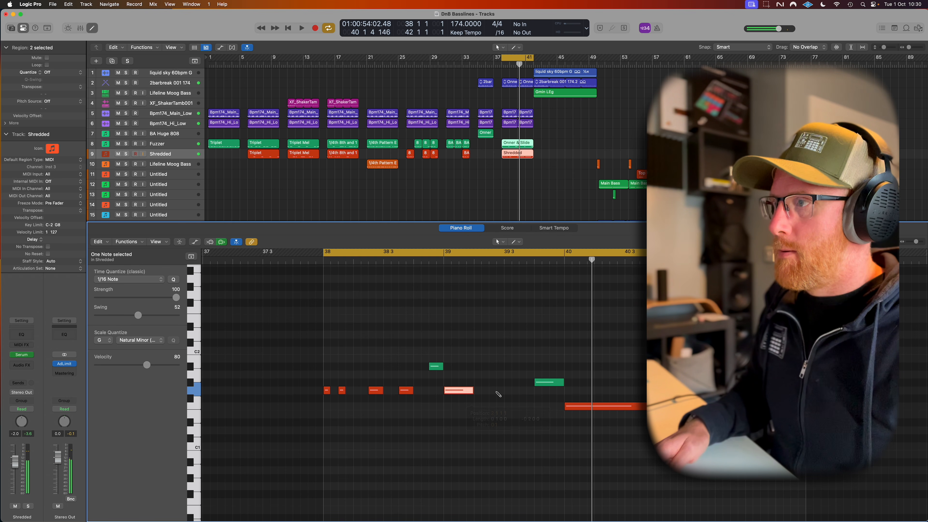
pyautogui.press('space')
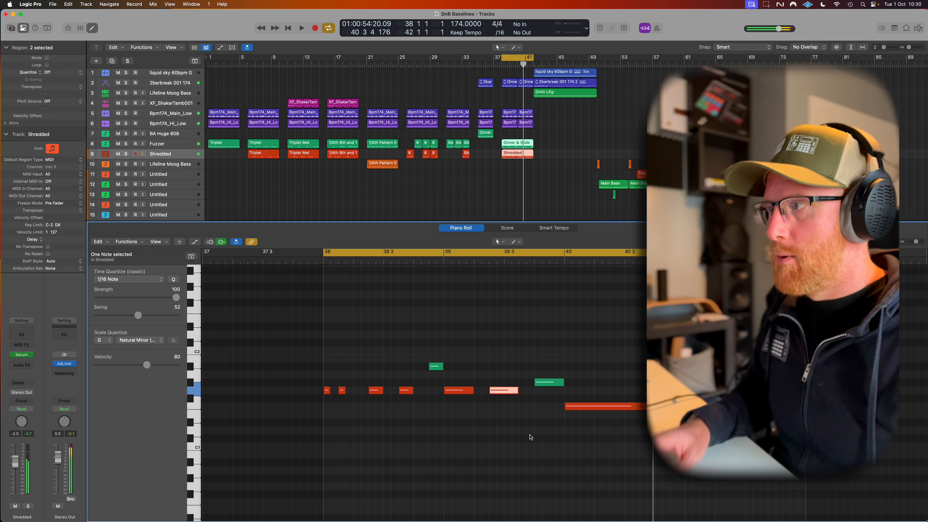
pyautogui.moveTo(673, 405); pyautogui.dragTo(582, 407)
pyautogui.click(412, 392)
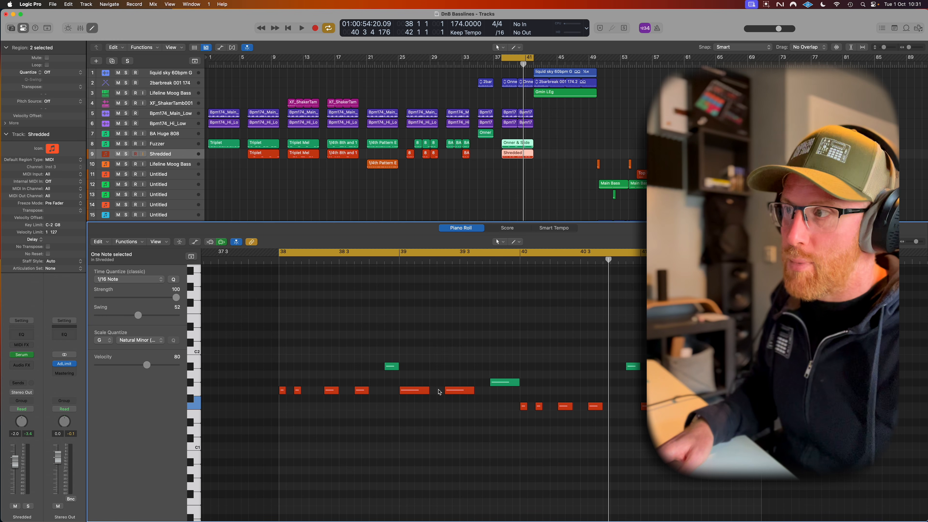
pyautogui.press('space')
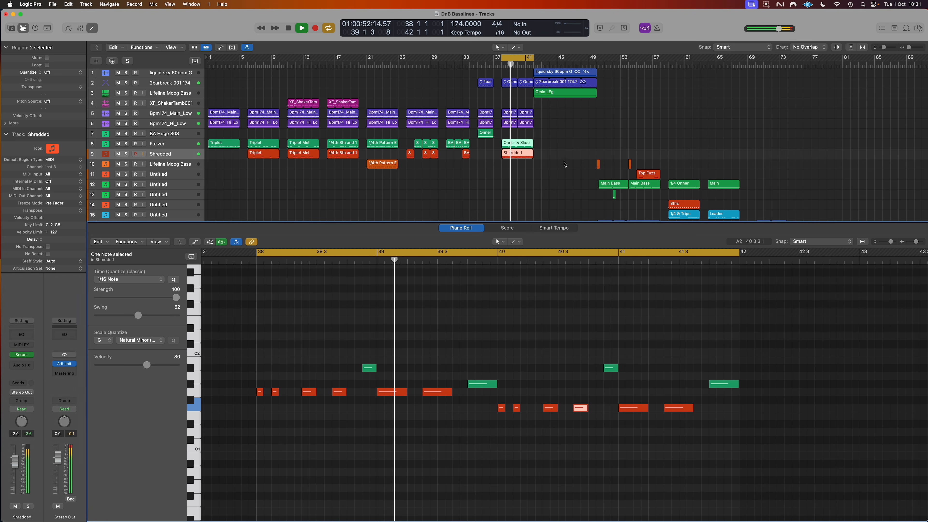
pyautogui.press('space')
# Set the cycle range from bar 26 and show the six Fuzzer and Shredded regions there together in the Piano Roll.
pyautogui.click(511, 59)
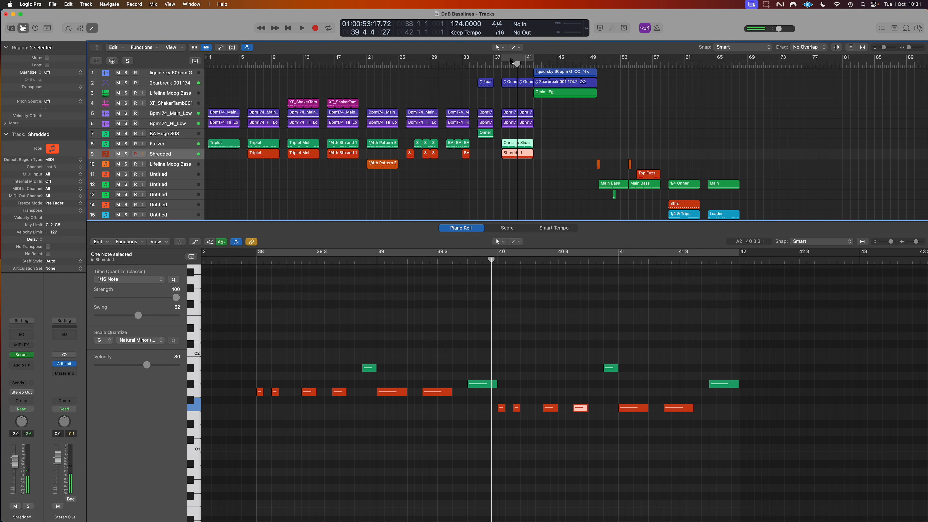
pyautogui.hscroll(5, 528, 77)
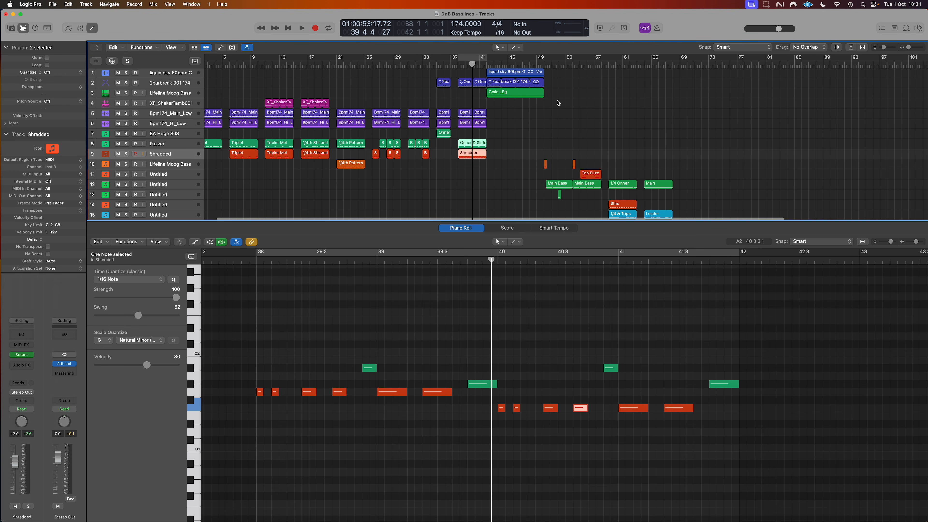
pyautogui.hscroll(-2, 558, 103)
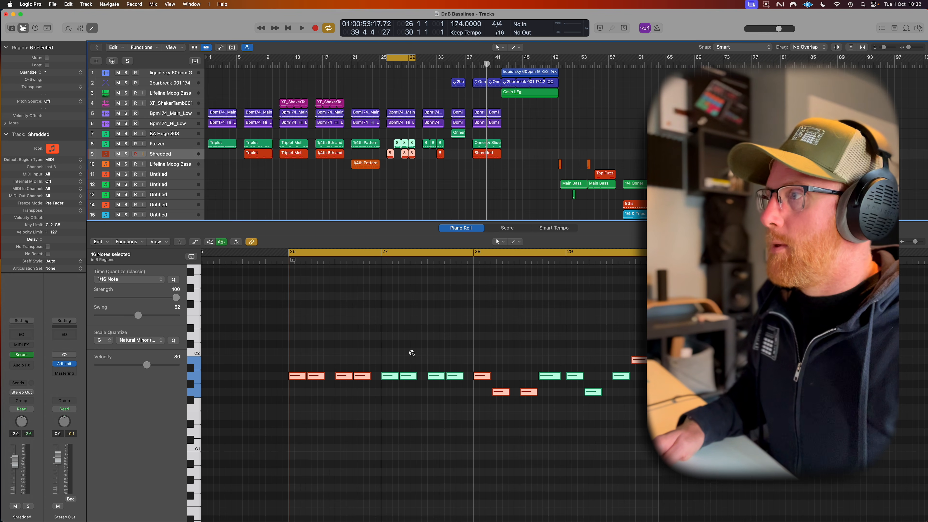
pyautogui.scroll(1, 412, 353)
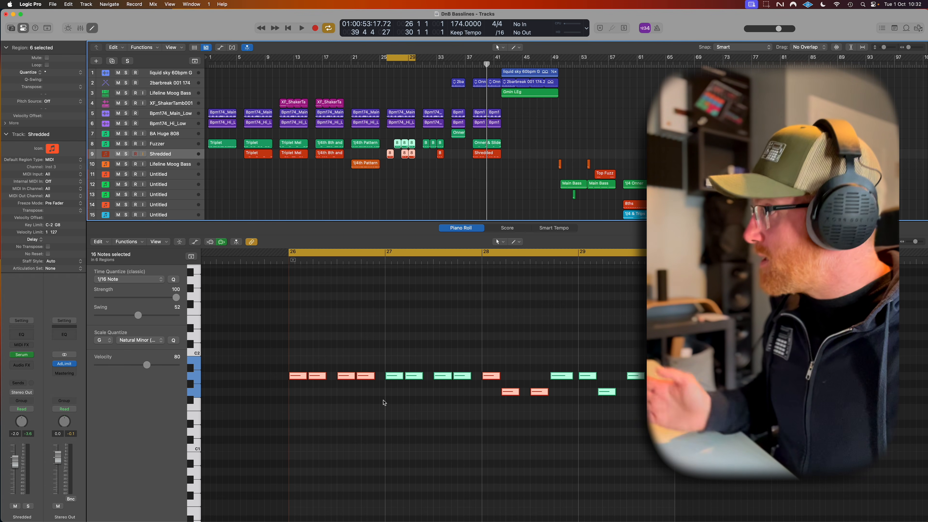
# Space the four Shredded notes in bar 26 evenly on the quarter-note beats and lengthen them.
pyautogui.click(326, 397)
pyautogui.moveTo(336, 376); pyautogui.dragTo(304, 406)
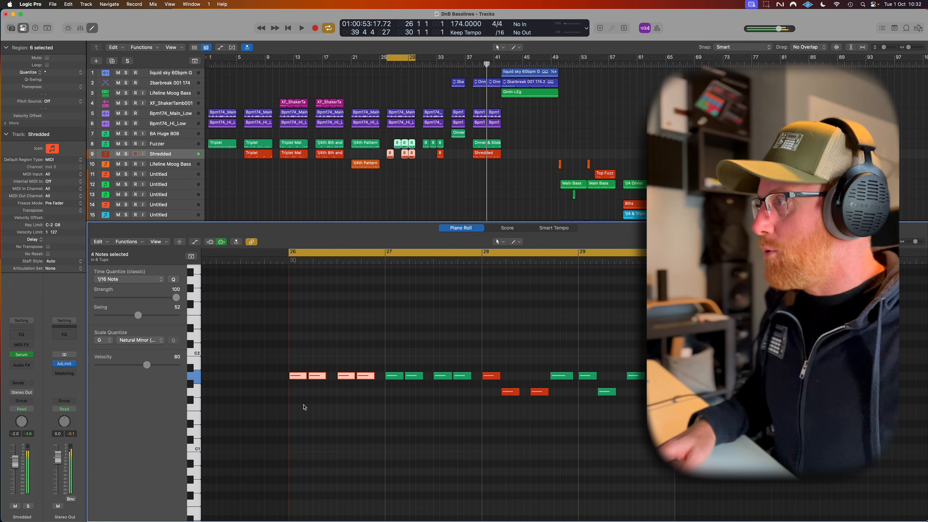
pyautogui.click(315, 377)
pyautogui.click(339, 377)
# Quantize the four Shredded notes in bar 26 to 1/4 Triplet (1/6) and keep them selected.
pyautogui.moveTo(375, 390); pyautogui.dragTo(281, 361)
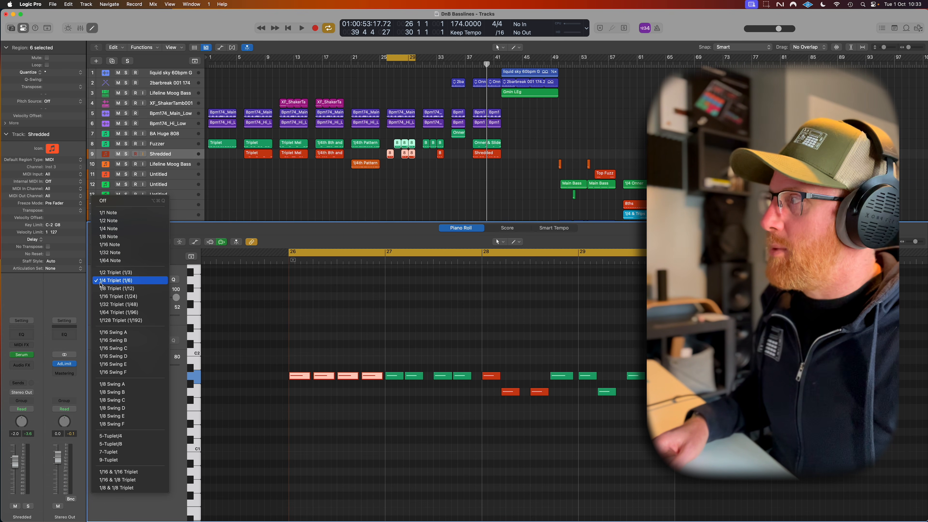
pyautogui.click(129, 280)
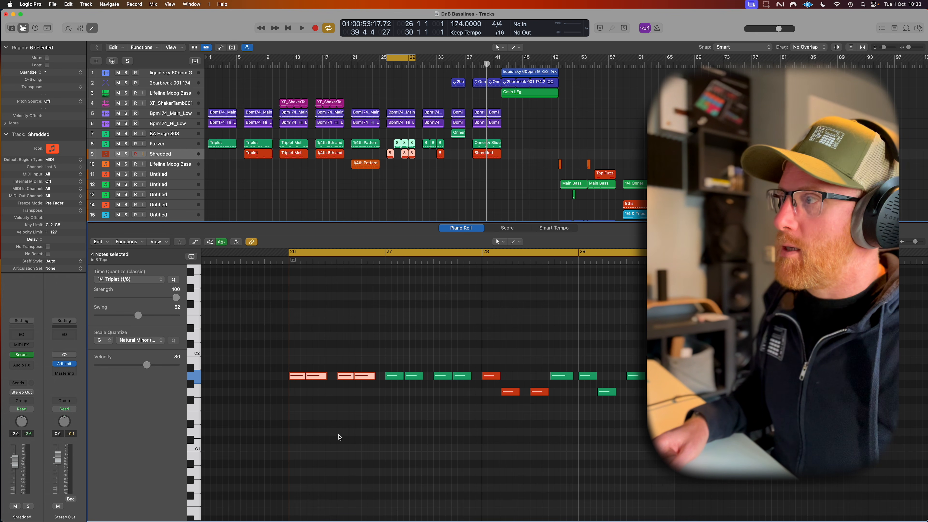
pyautogui.click(348, 392)
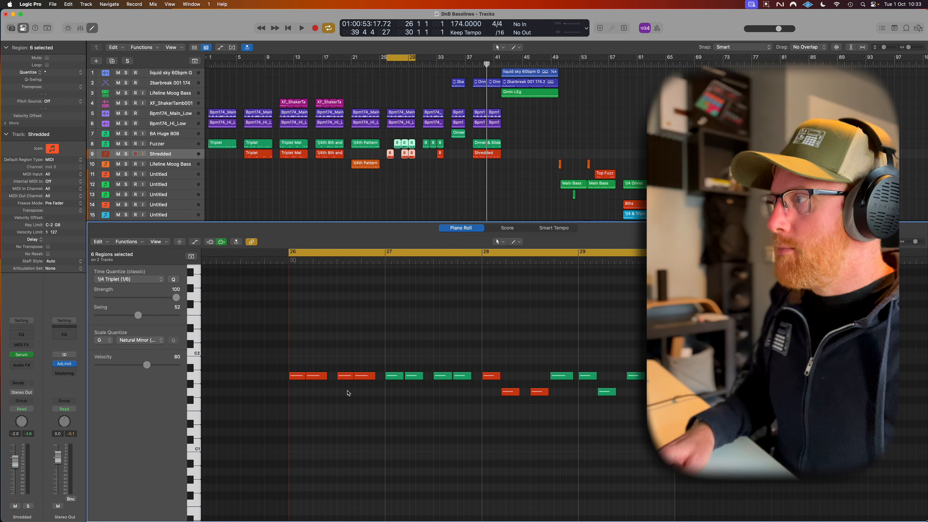
pyautogui.moveTo(370, 395); pyautogui.dragTo(287, 368)
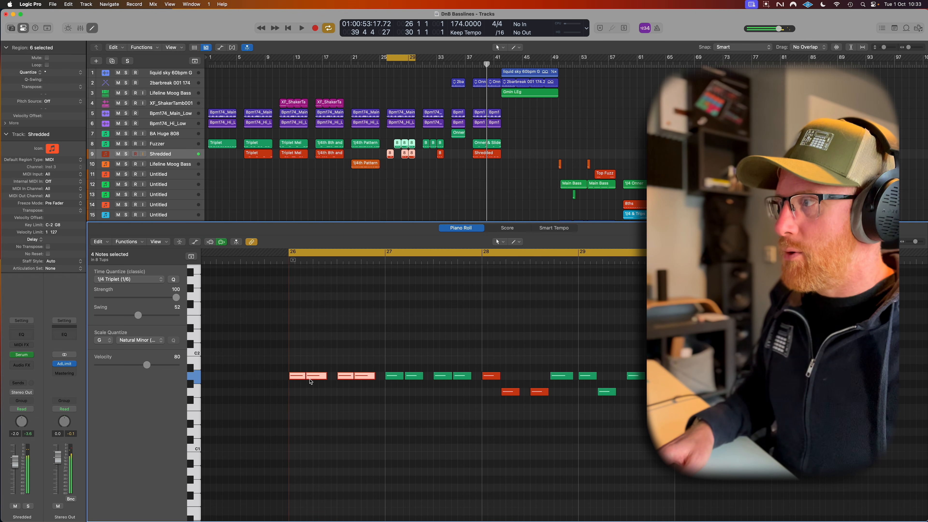
# Shorten the four selected Shredded notes in bar 26 equally and play the cycled bars.
pyautogui.moveTo(325, 378); pyautogui.dragTo(320, 381)
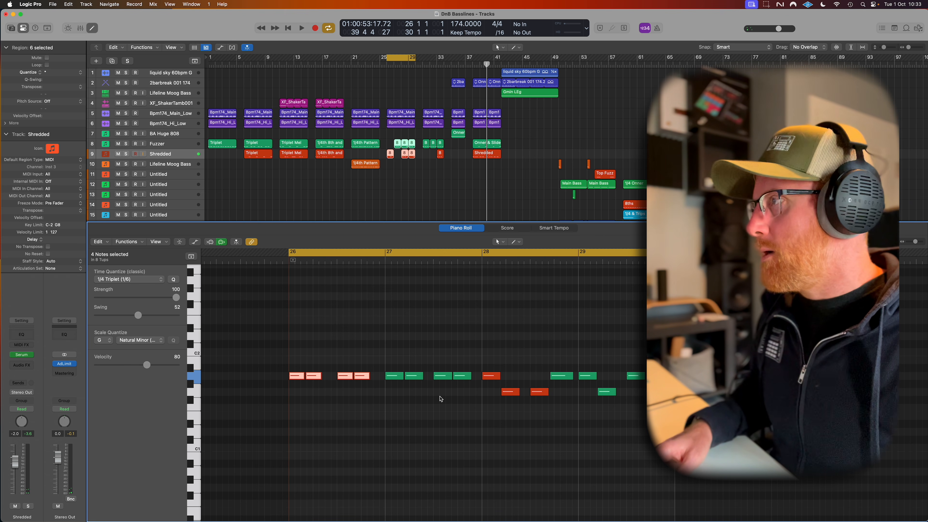
pyautogui.press('space')
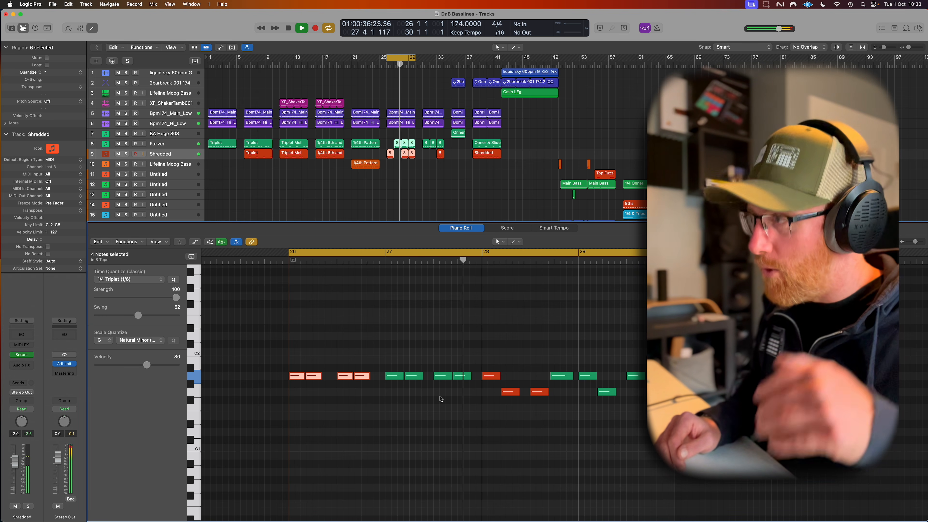
pyautogui.press('space')
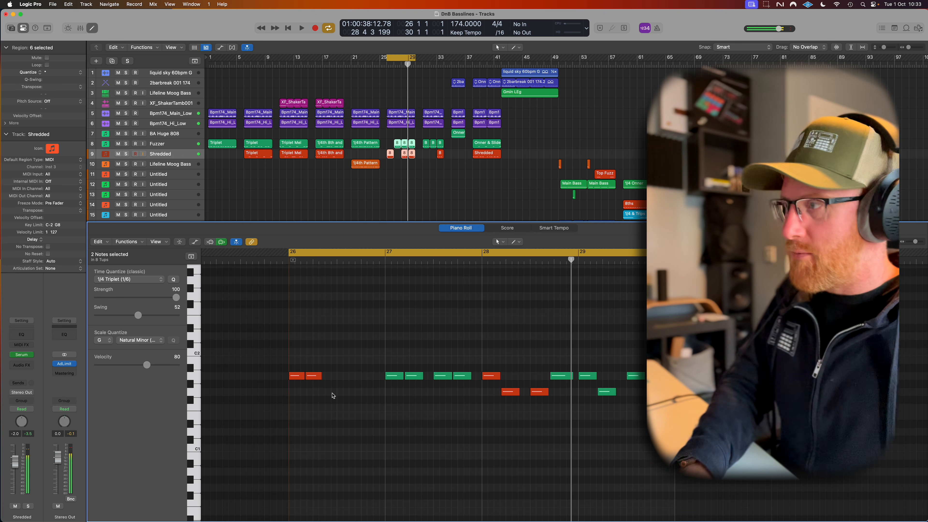
# Replace the last two Shredded notes in bar 26 with four shorter notes and play the new rhythm.
pyautogui.moveTo(341, 380); pyautogui.dragTo(331, 379)
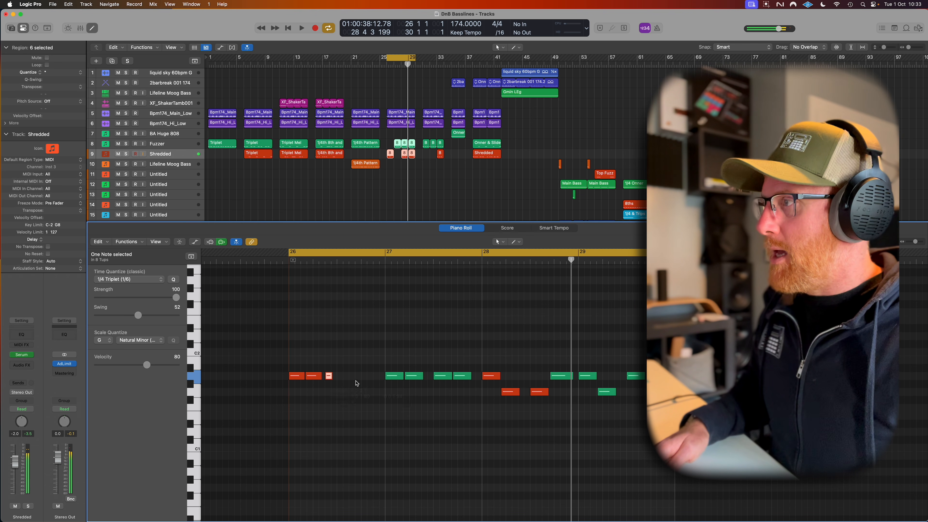
pyautogui.click(350, 376)
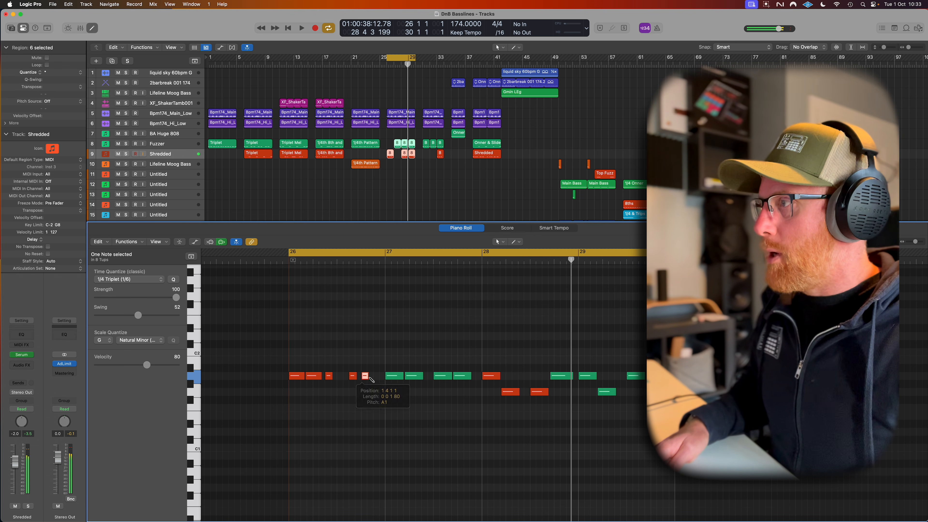
pyautogui.press('space')
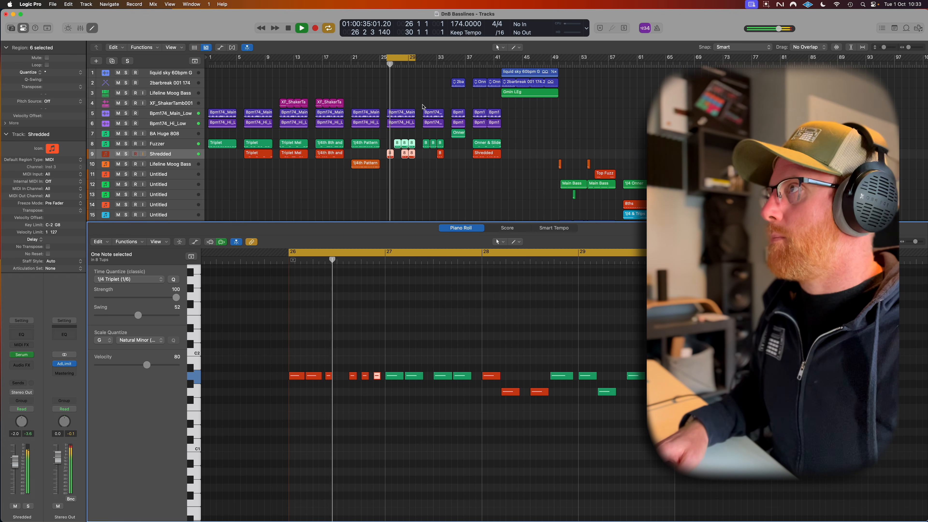
pyautogui.press('space')
# Select the six bass regions between bars 50 and 58, set the cycle range to them, and play the section.
pyautogui.click(398, 58)
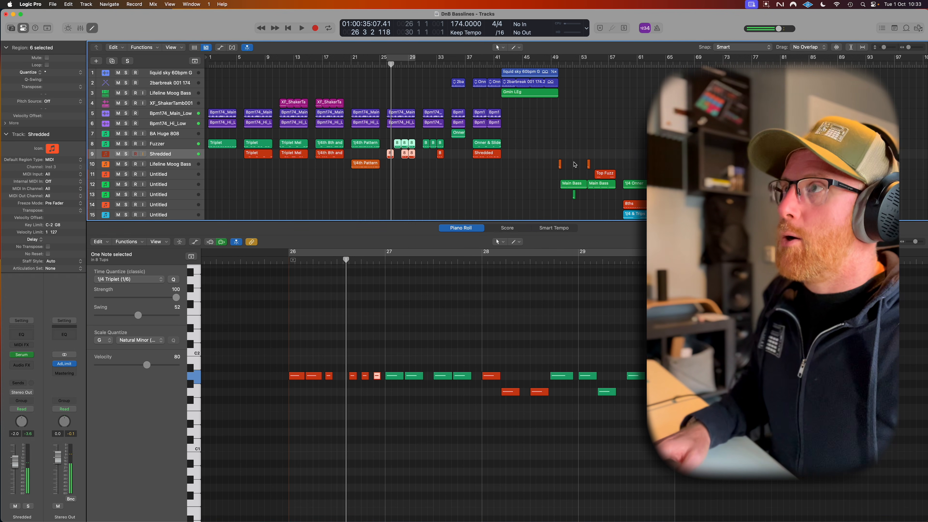
pyautogui.scroll(-3, 574, 165)
pyautogui.hscroll(5, 575, 164)
pyautogui.moveTo(516, 164); pyautogui.dragTo(453, 129)
pyautogui.press('super+u')
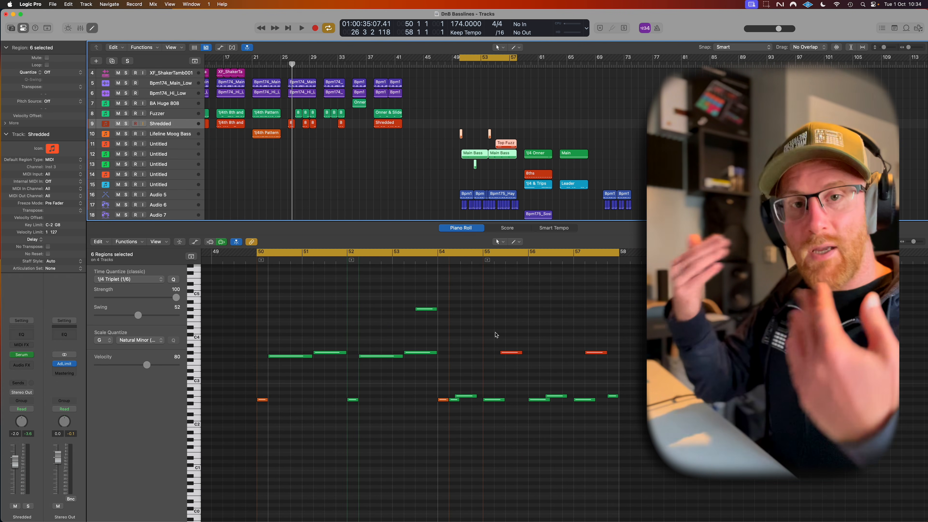
pyautogui.press('space')
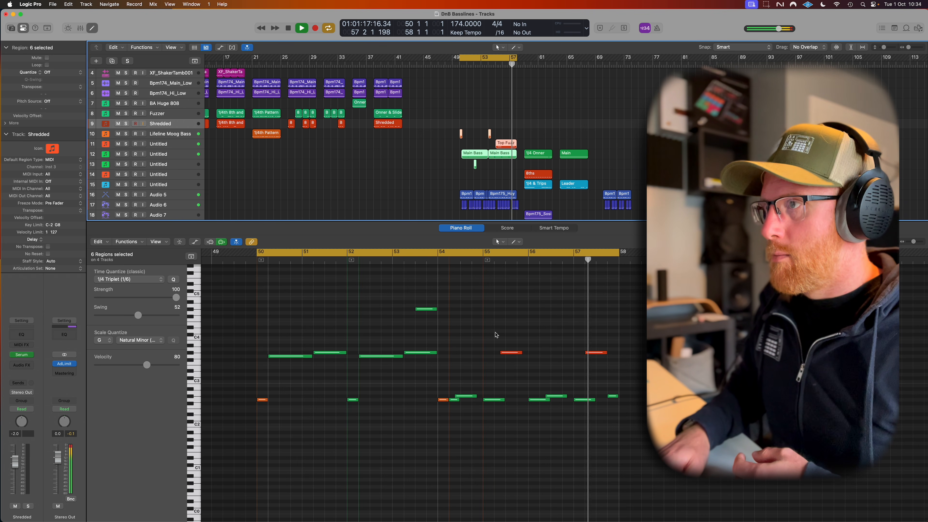
pyautogui.press('space')
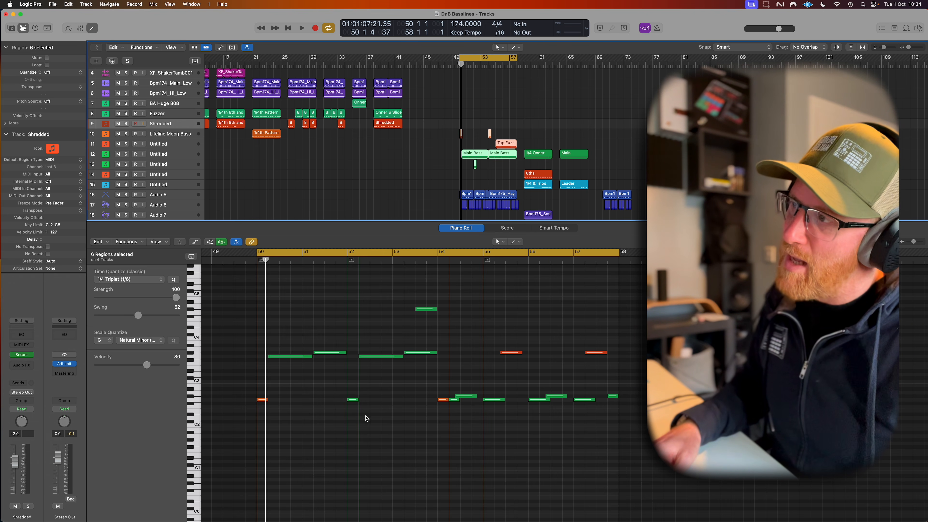
# Try the high Top Fuzz and Main Bass notes in bars 50 to 57 an octave lower, and restore their original pitches.
pyautogui.moveTo(611, 365); pyautogui.dragTo(510, 342)
pyautogui.hotkey('shift', 'alt', 'Down')
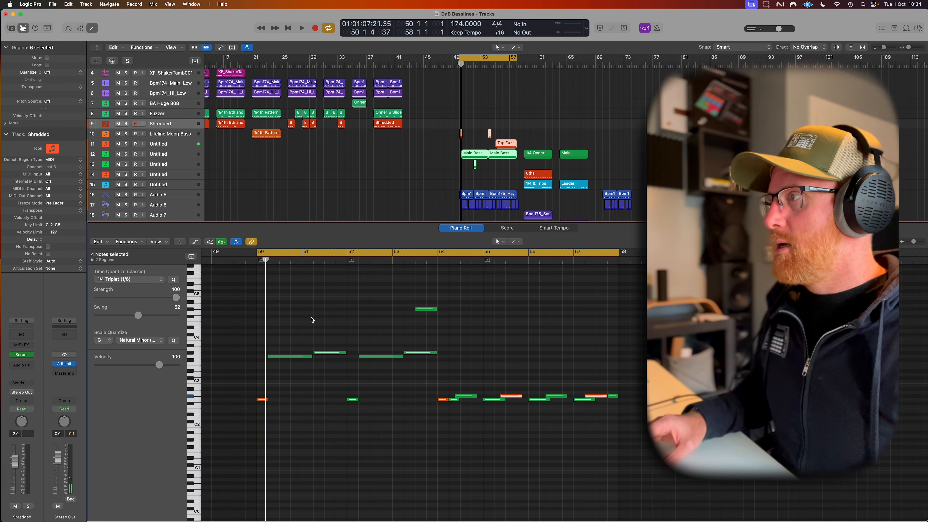
pyautogui.moveTo(240, 294); pyautogui.dragTo(432, 409)
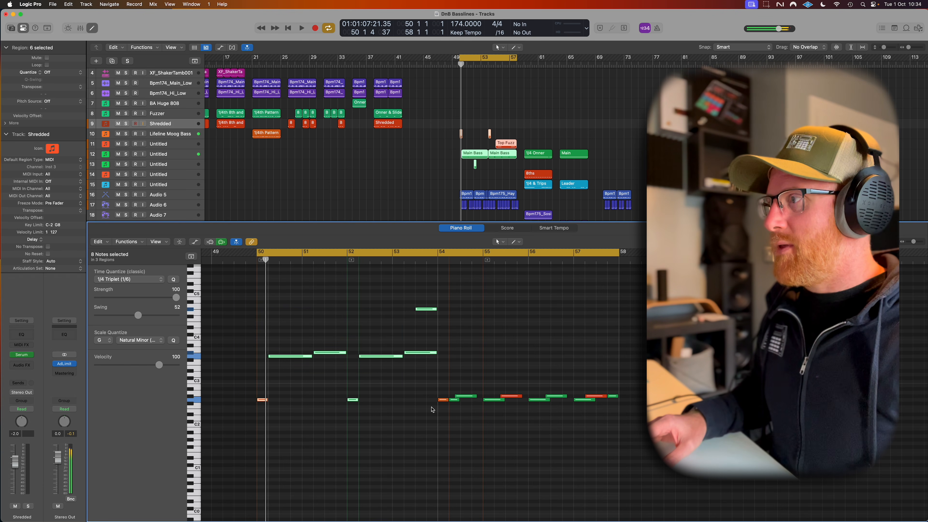
pyautogui.moveTo(471, 371); pyautogui.dragTo(254, 289)
pyautogui.hotkey('alt', 'shift', 'Down')
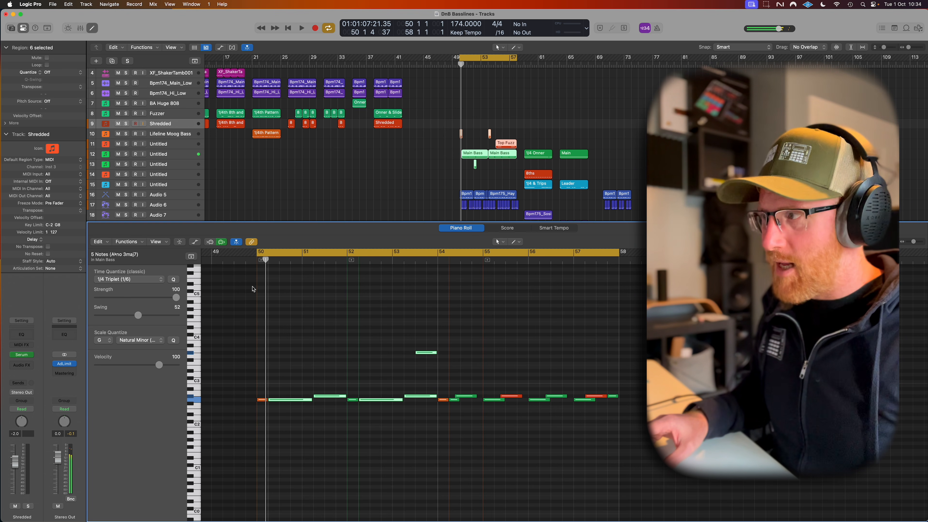
pyautogui.hotkey('alt', 'shift', 'Up')
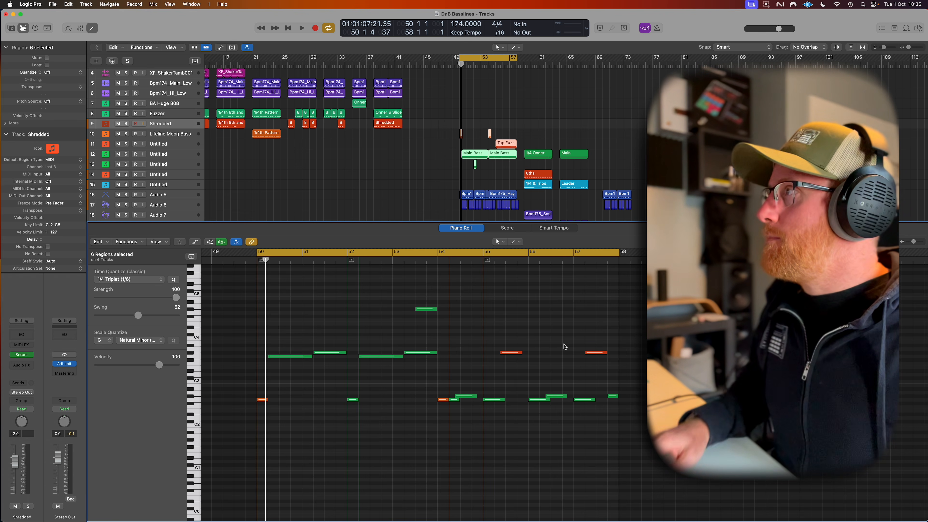
# Play the cycled section from bar 50 again and clear the region selection.
pyautogui.press('space')
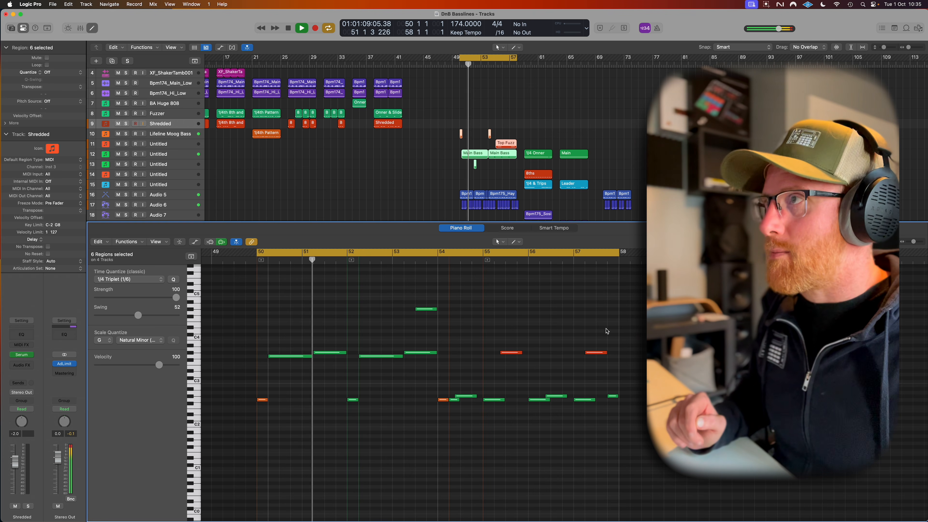
pyautogui.click(588, 172)
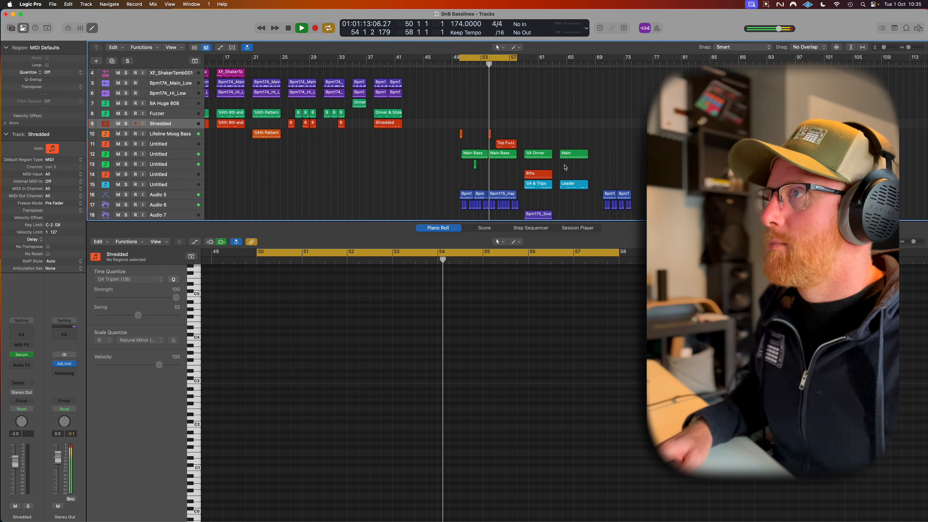
pyautogui.scroll(-2, 565, 167)
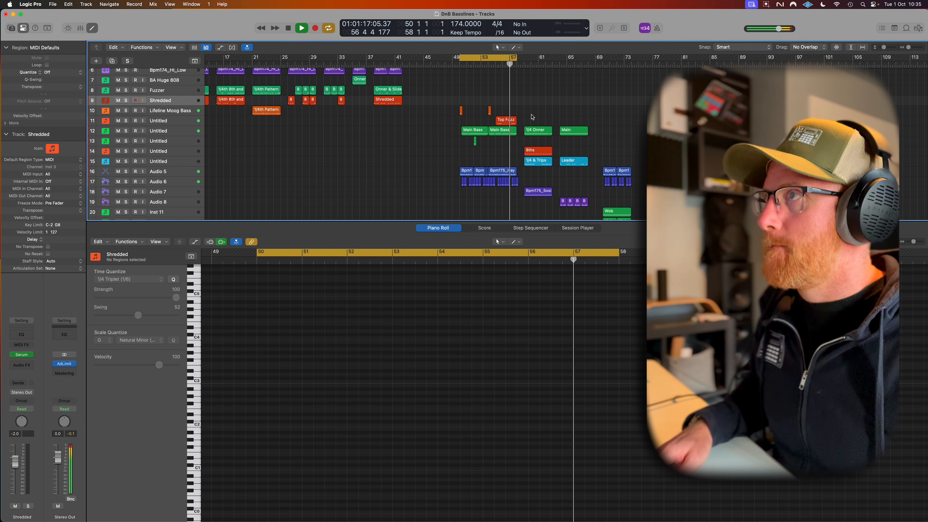
pyautogui.press('space')
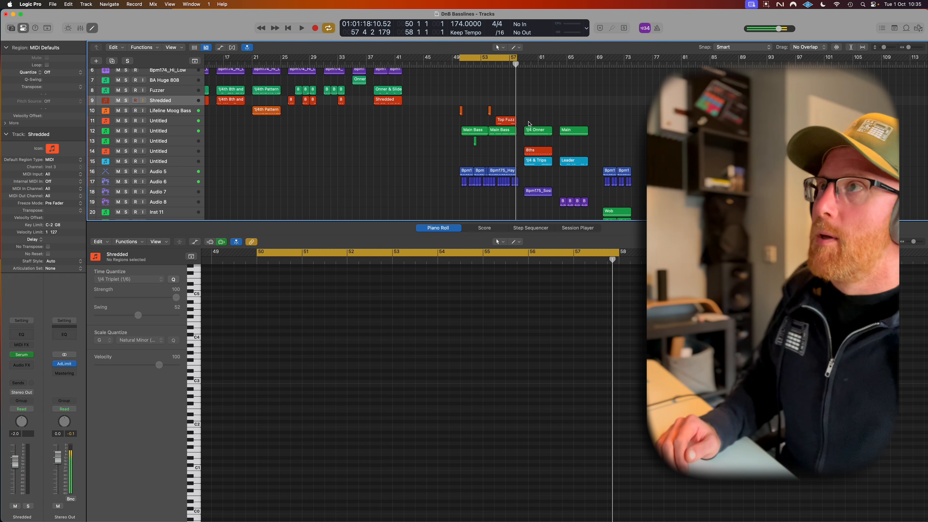
# Show the 1/4 Onner region in the Piano Roll and set the cycle range to bars 59 to 63.
pyautogui.click(538, 130)
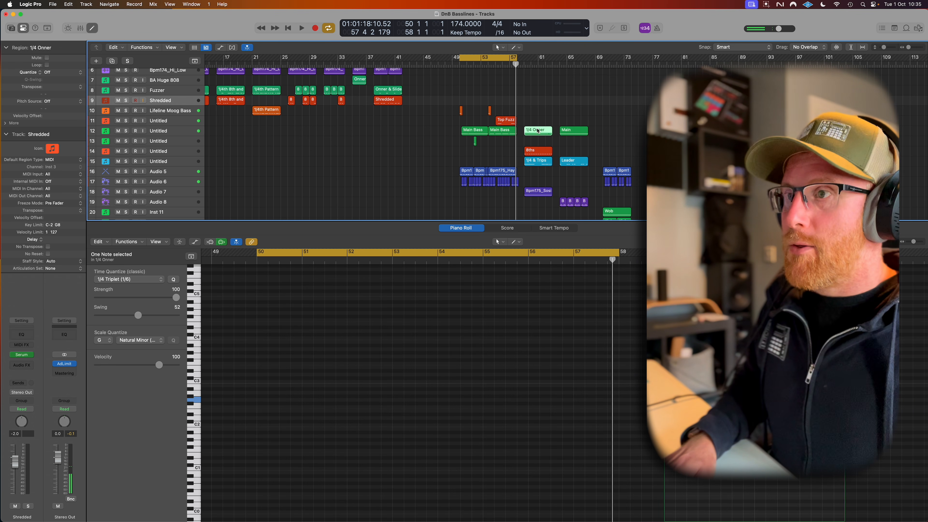
pyautogui.hscroll(4, 472, 350)
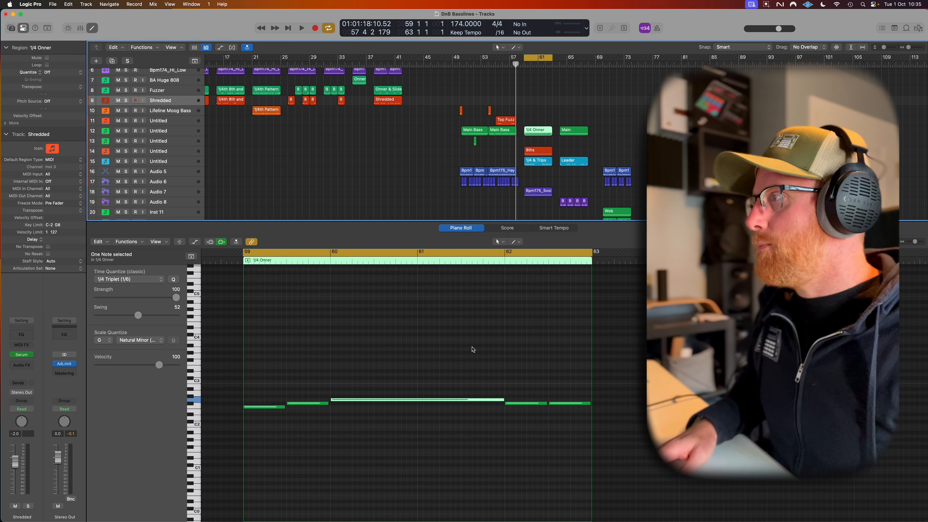
pyautogui.hscroll(-1, 473, 349)
pyautogui.hscroll(-2, 473, 350)
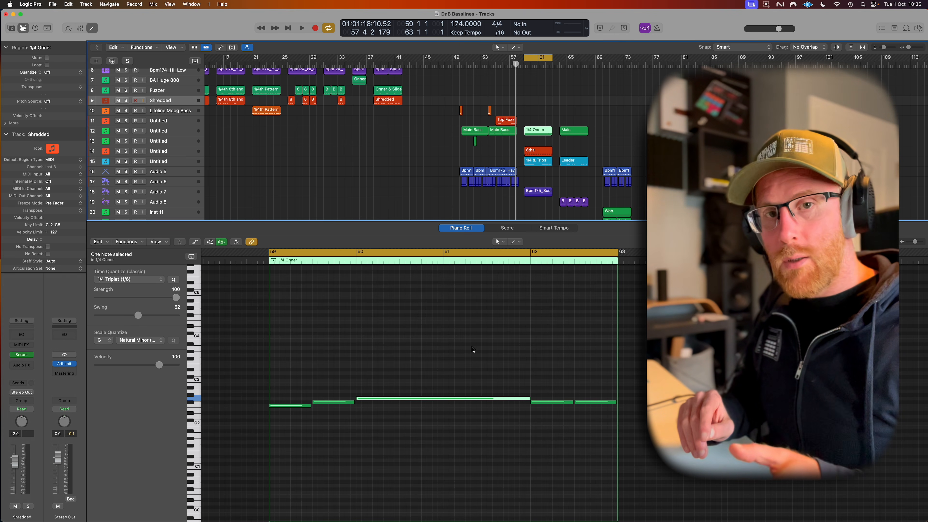
pyautogui.click(302, 407)
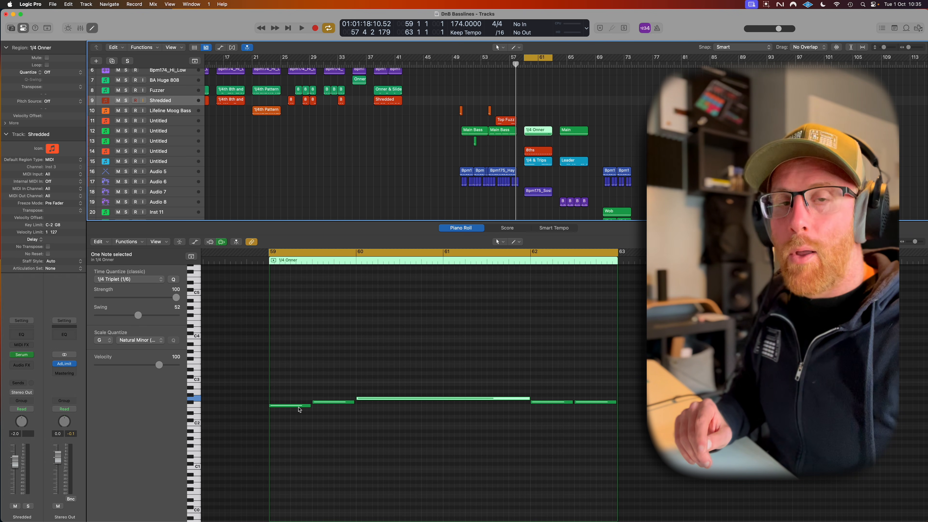
pyautogui.click(299, 408)
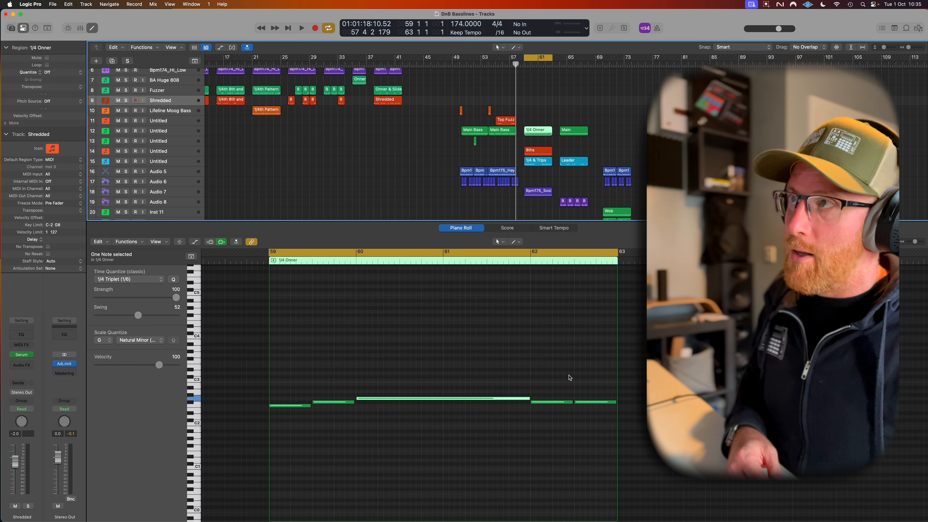
# Solo track 12 and play the 1/4 Onner bassline on its own.
pyautogui.click(126, 131)
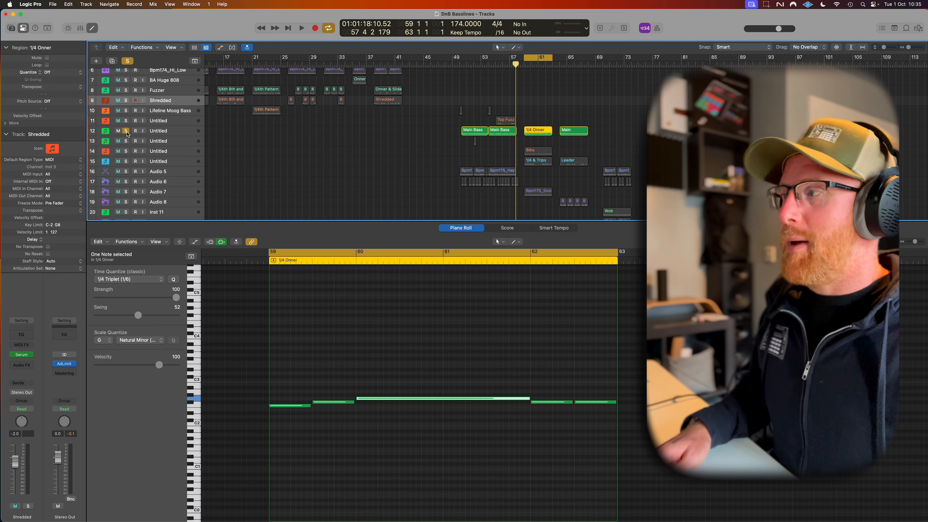
pyautogui.press('space')
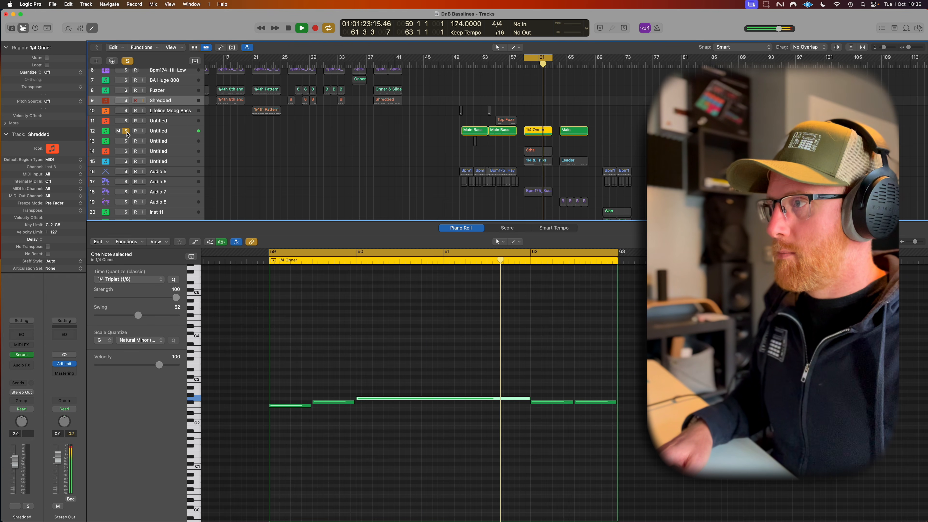
pyautogui.press('space')
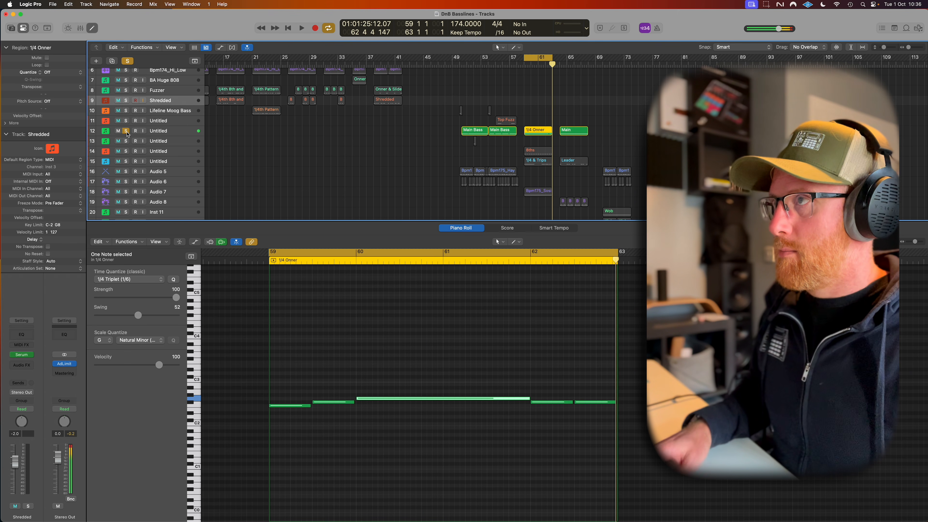
# Add the 8ths region to the selection, solo track 14 as well, and play both basslines together.
pyautogui.keyDown('shift'); pyautogui.click(536, 153); pyautogui.keyUp('shift')
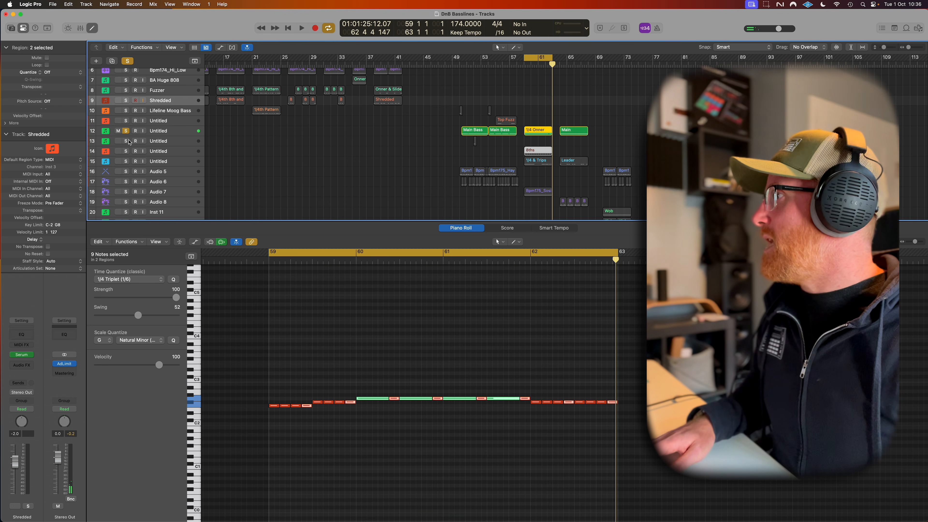
pyautogui.click(125, 151)
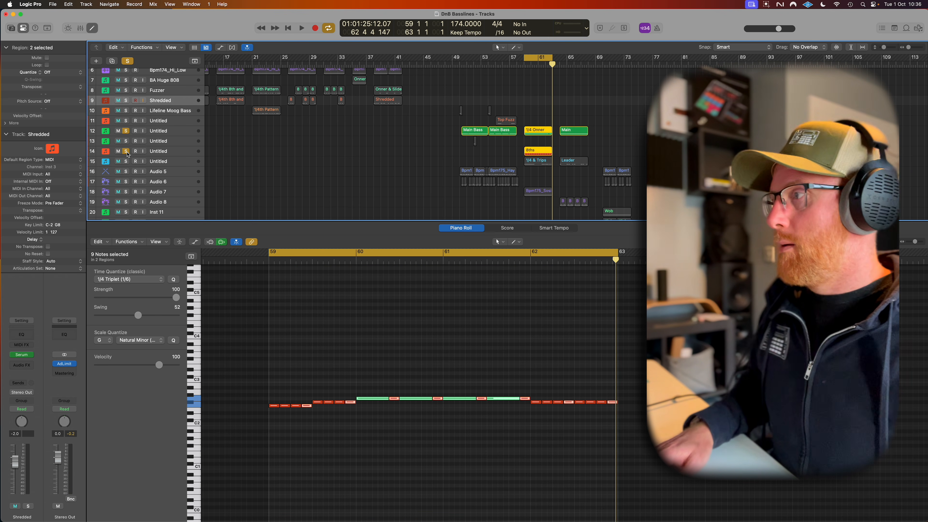
pyautogui.press('space')
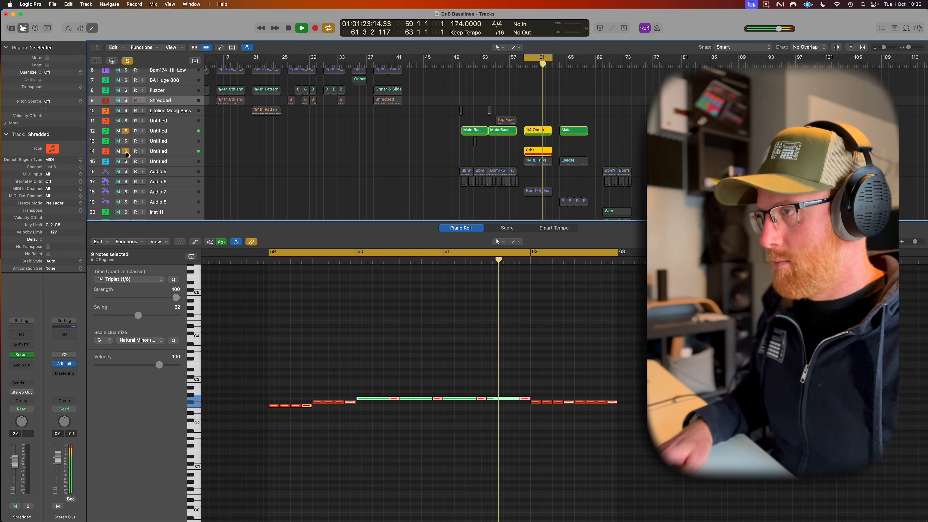
pyautogui.press('space')
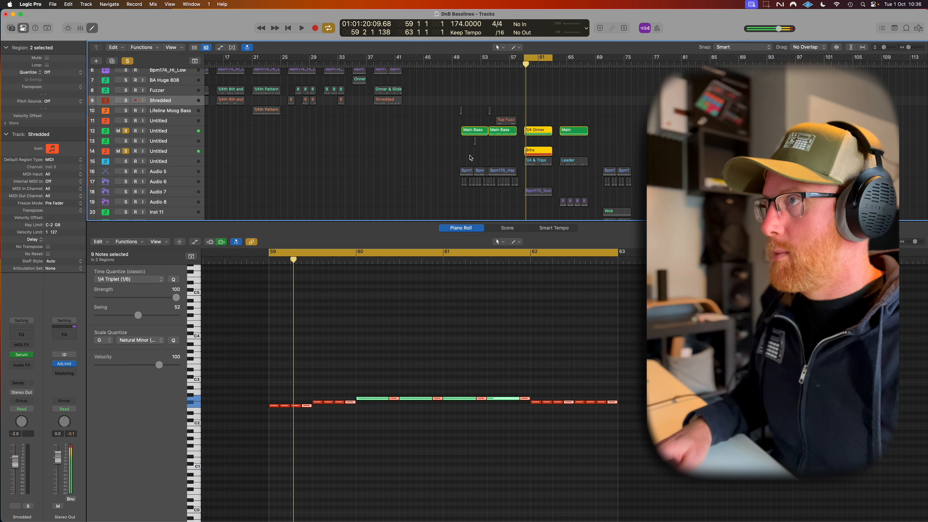
# Solo track 15, inspect the 1/4 & Trips notes alone, and show it together with the 1/4 Onner and 8ths regions.
pyautogui.keyDown('shift'); pyautogui.click(535, 163); pyautogui.keyUp('shift')
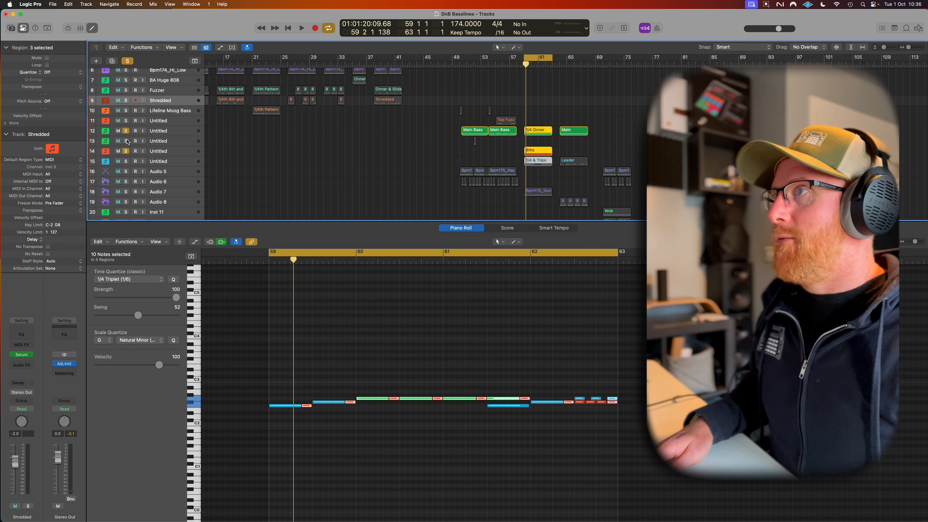
pyautogui.click(126, 162)
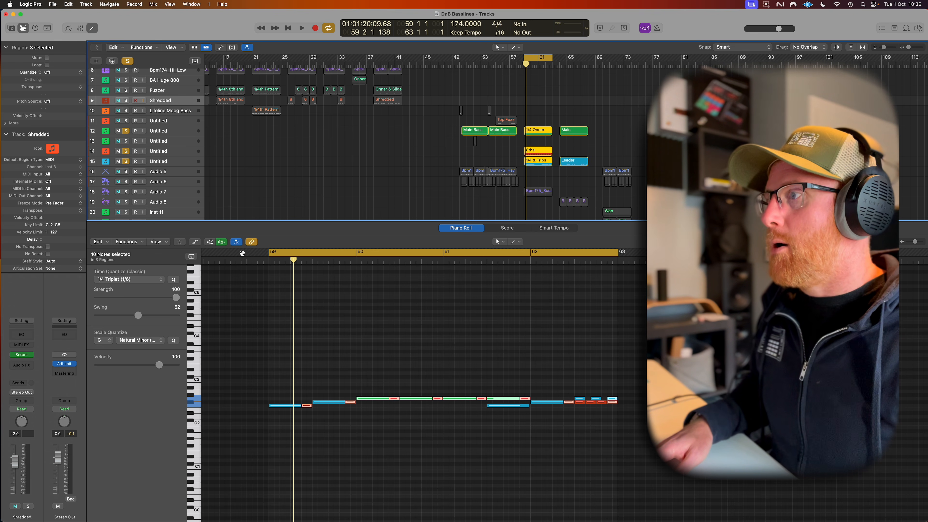
pyautogui.click(536, 141)
pyautogui.click(536, 161)
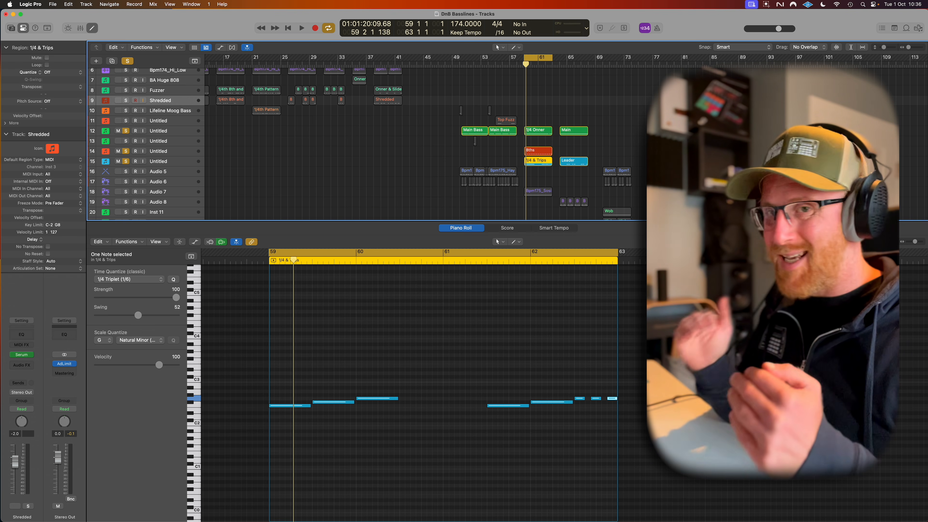
pyautogui.moveTo(534, 121); pyautogui.dragTo(539, 165)
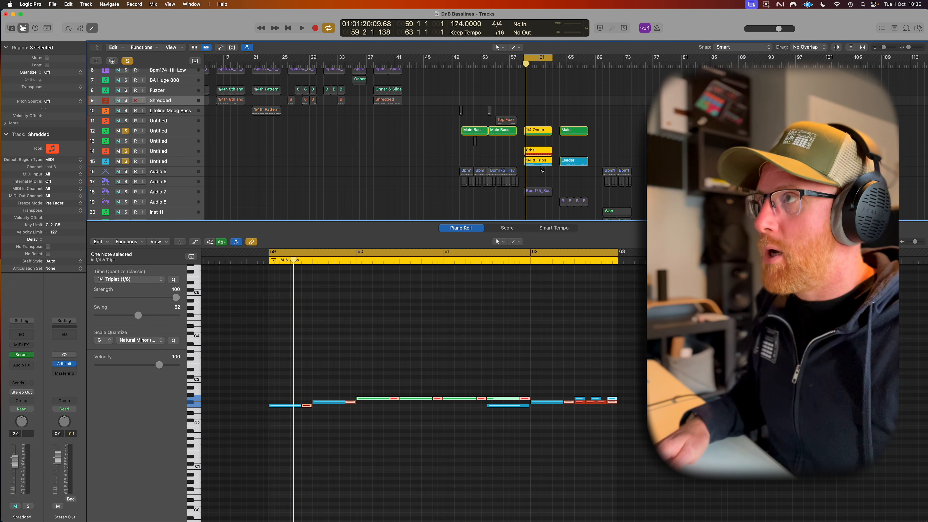
pyautogui.click(444, 350)
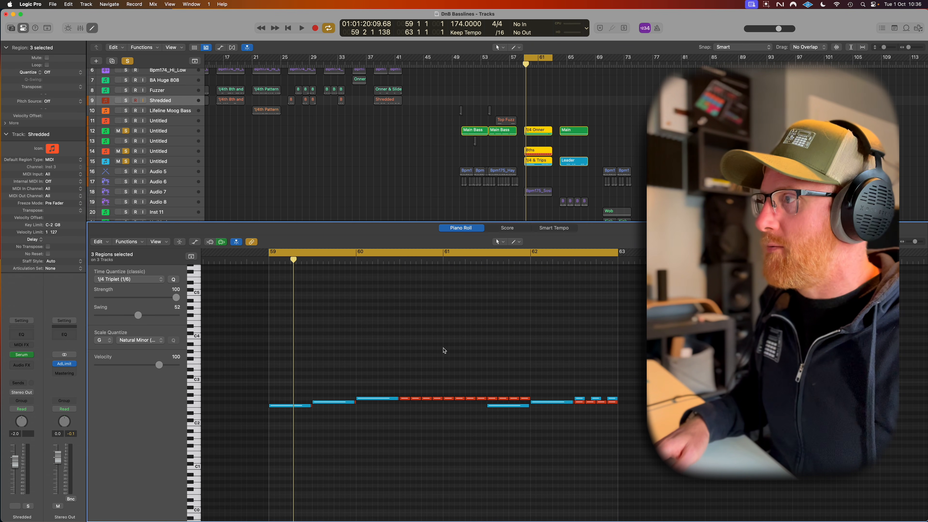
# Play the three soloed basslines from bar 59 and clear all solos to hear them with the drums.
pyautogui.click(542, 130)
pyautogui.press('space')
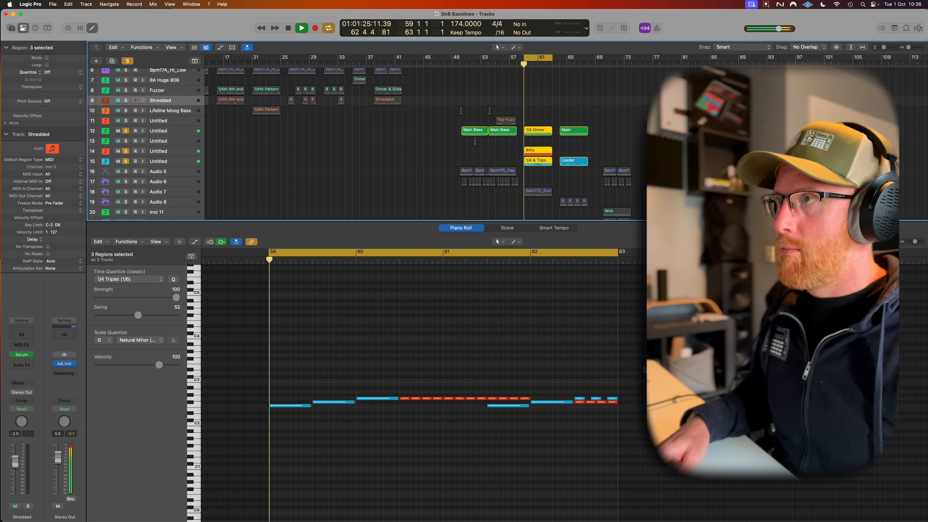
pyautogui.click(128, 61)
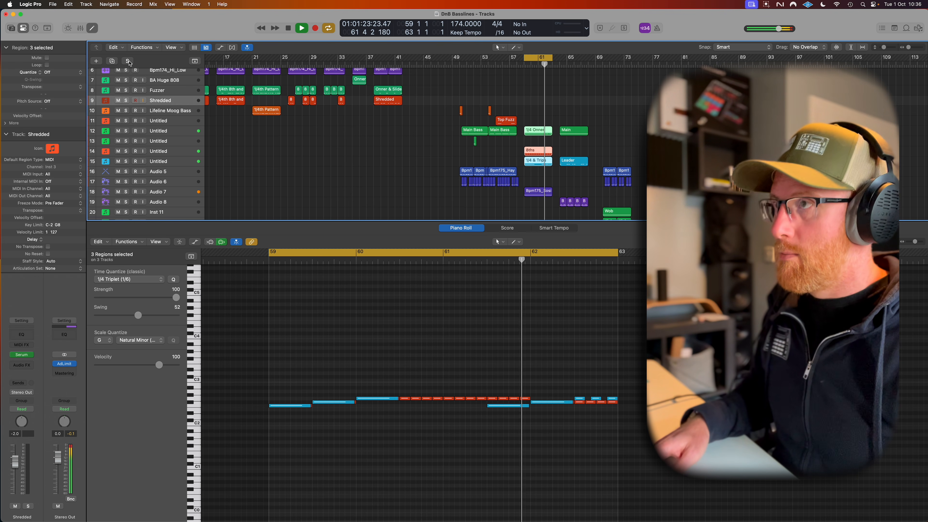
pyautogui.press('space')
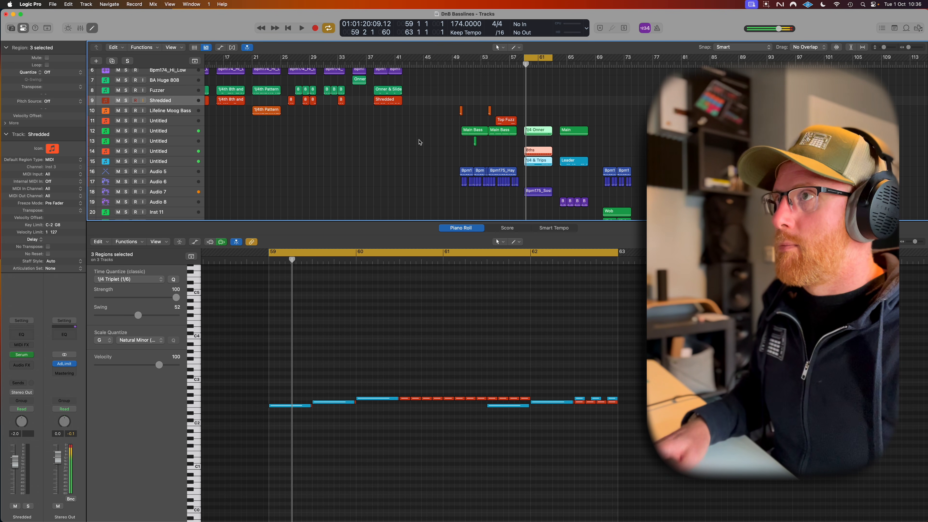
pyautogui.press('z')
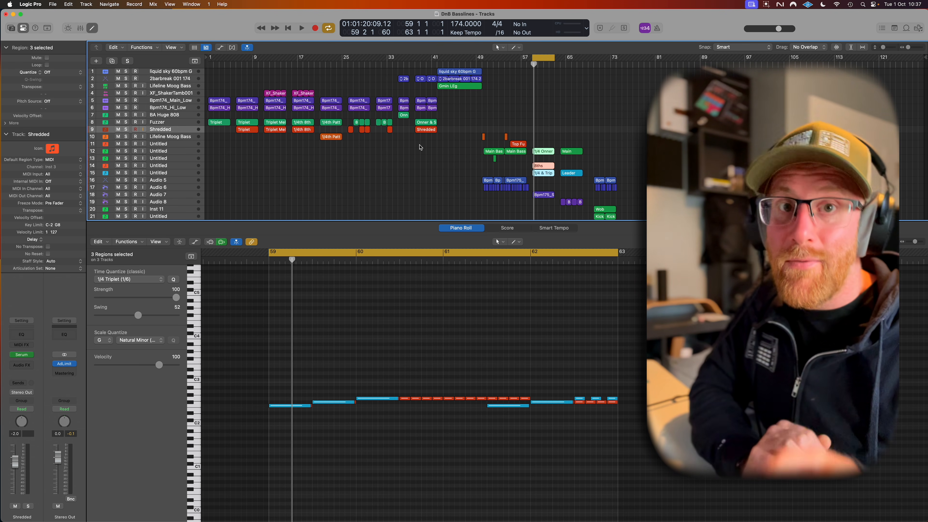